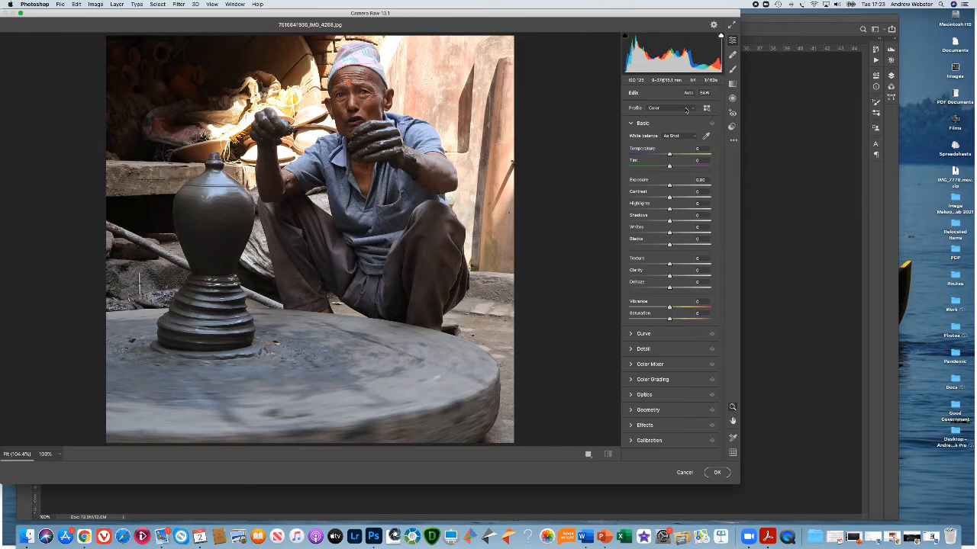
Step: Apply automatic tonal corrections to the potter photo, set Whites to -17, Texture to +16 and Dehaze to +17, and accept the edits
left_click(689, 93)
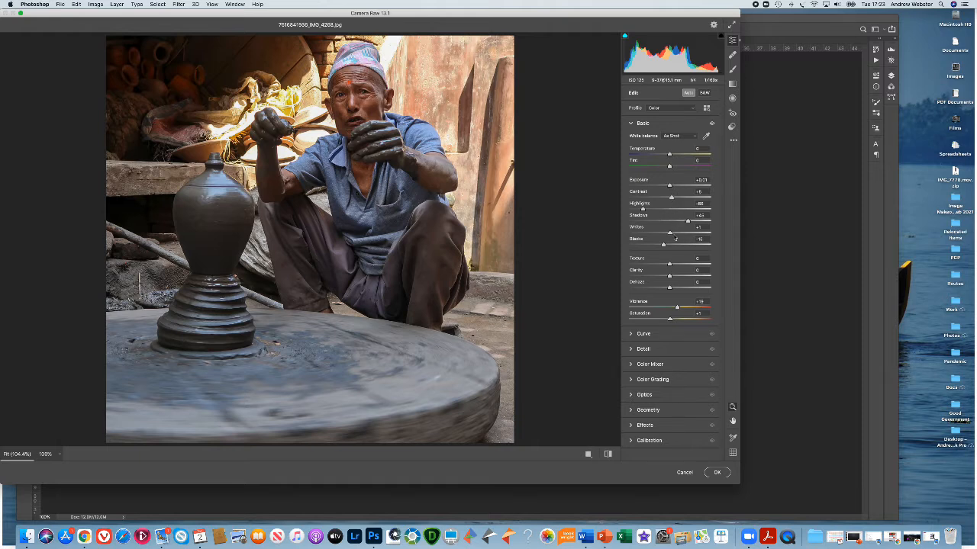
left_click_drag(670, 233, 676, 290)
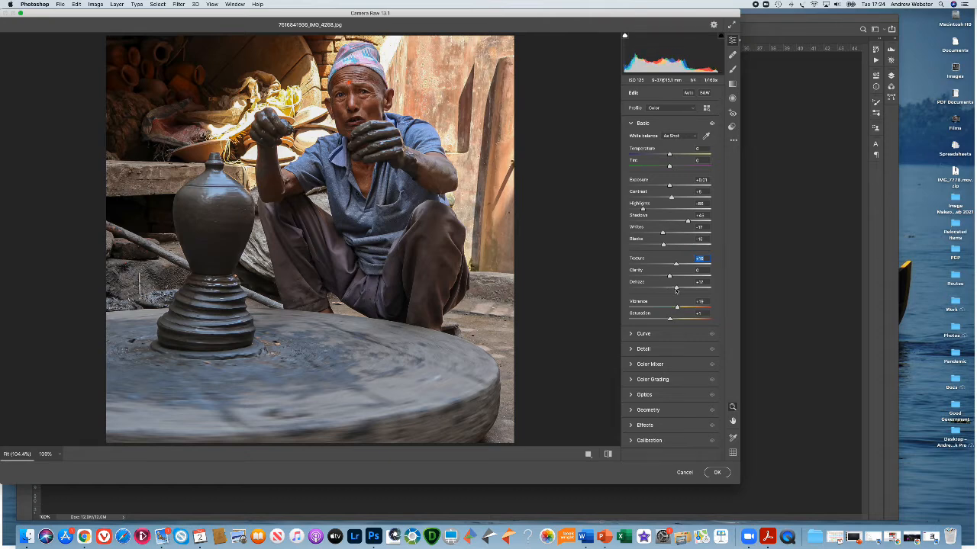
left_click(676, 290)
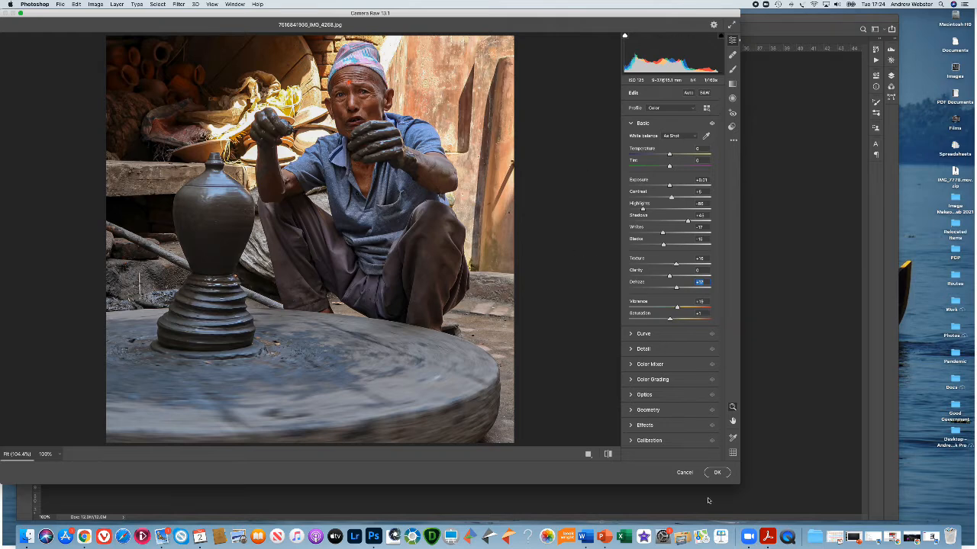
left_click(717, 473)
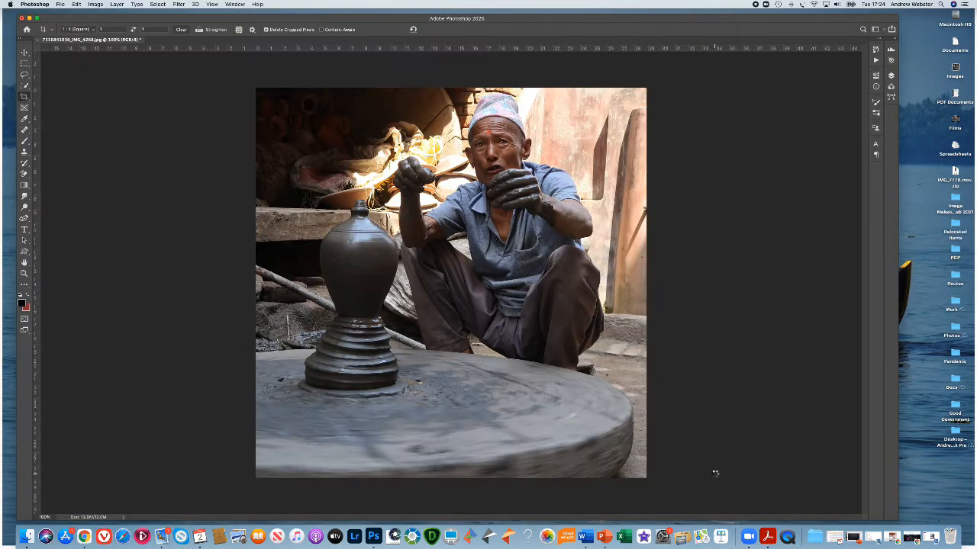
Step: Straighten the potter photo by rotating it slightly within the square crop and apply the crop
left_click(26, 96)
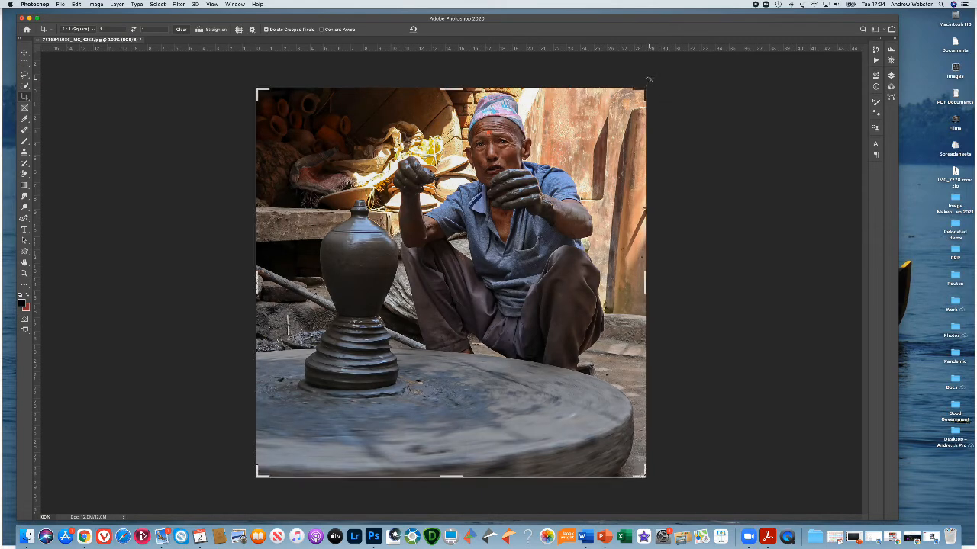
left_click_drag(651, 81, 647, 79)
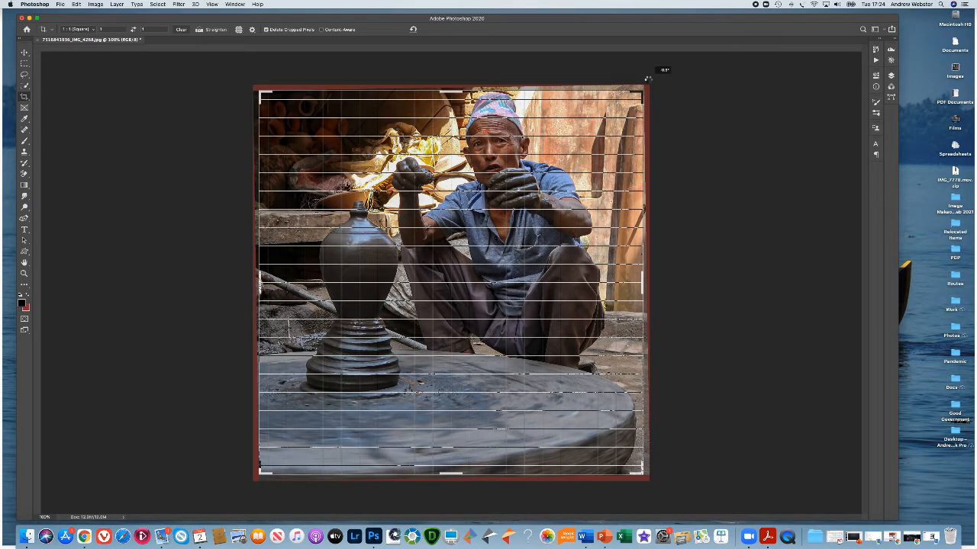
left_click_drag(647, 79, 647, 82)
key("Return")
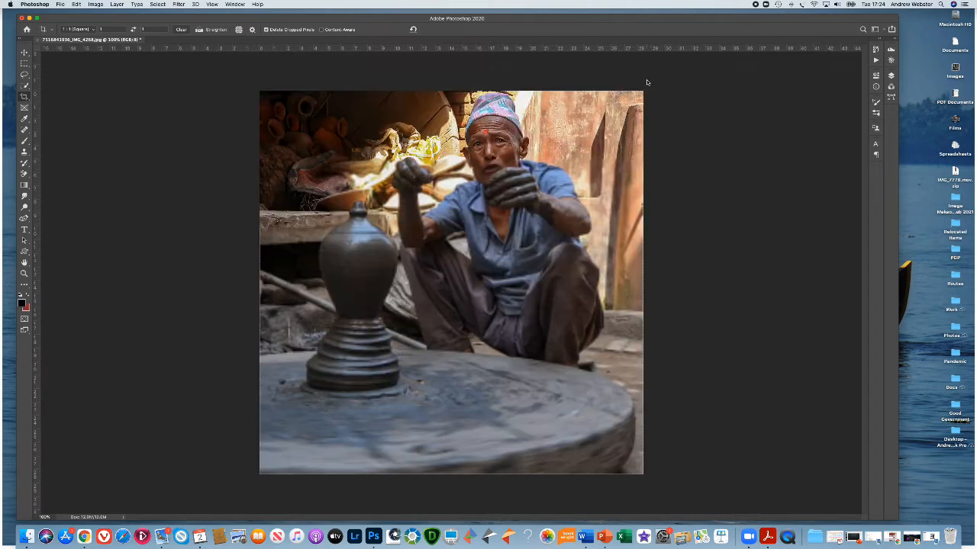
Step: Quick-select the bright patch beside the man's hat, replace it using Content-Aware Fill output to a new layer, and deselect
left_click(26, 87)
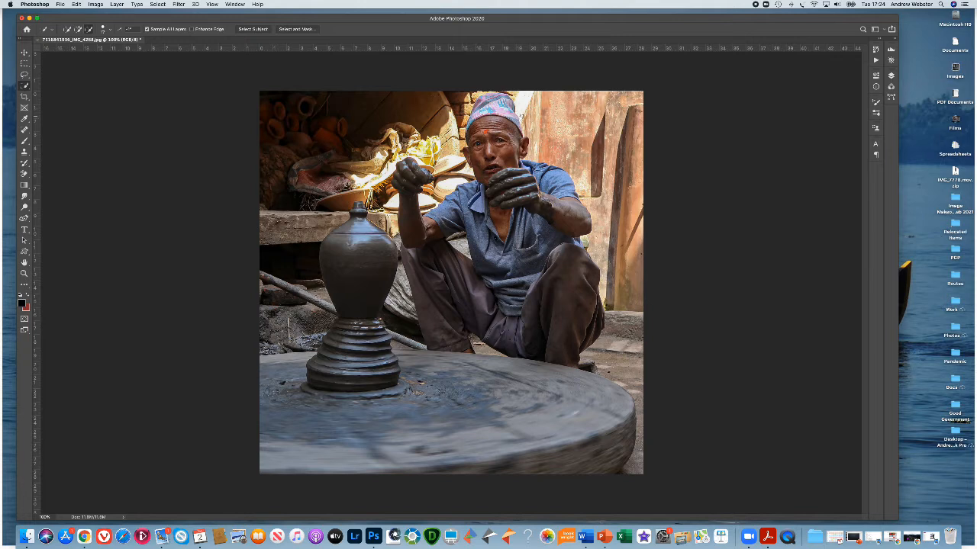
left_click(519, 99)
left_click(79, 5)
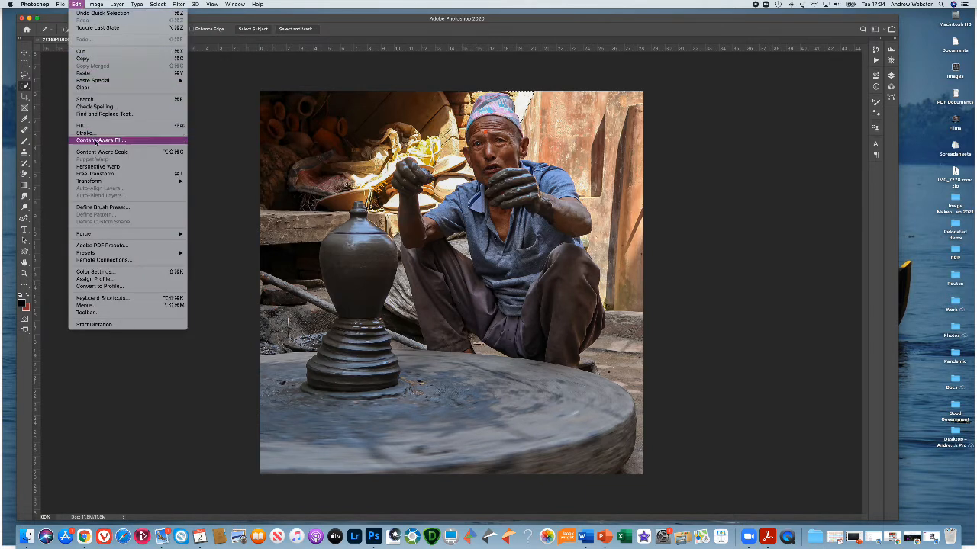
left_click(95, 141)
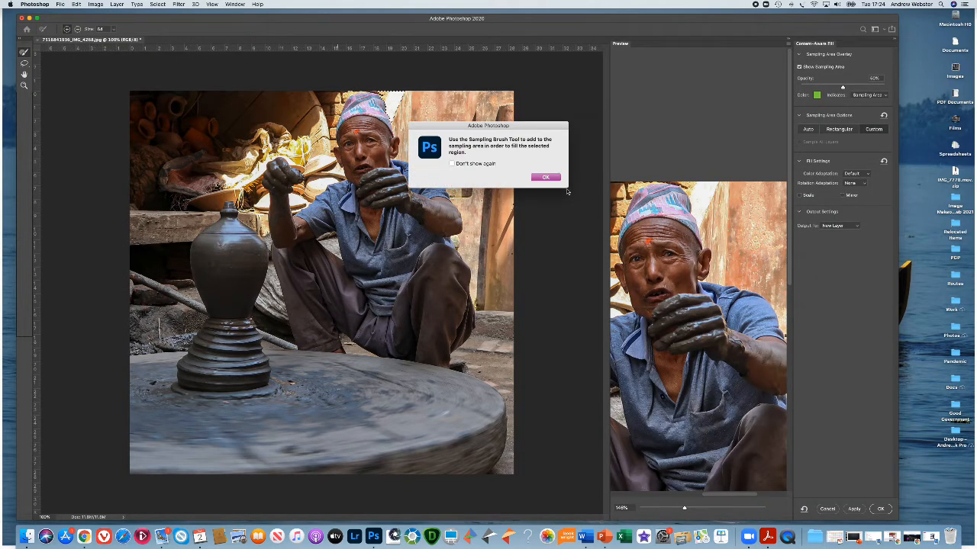
left_click(547, 178)
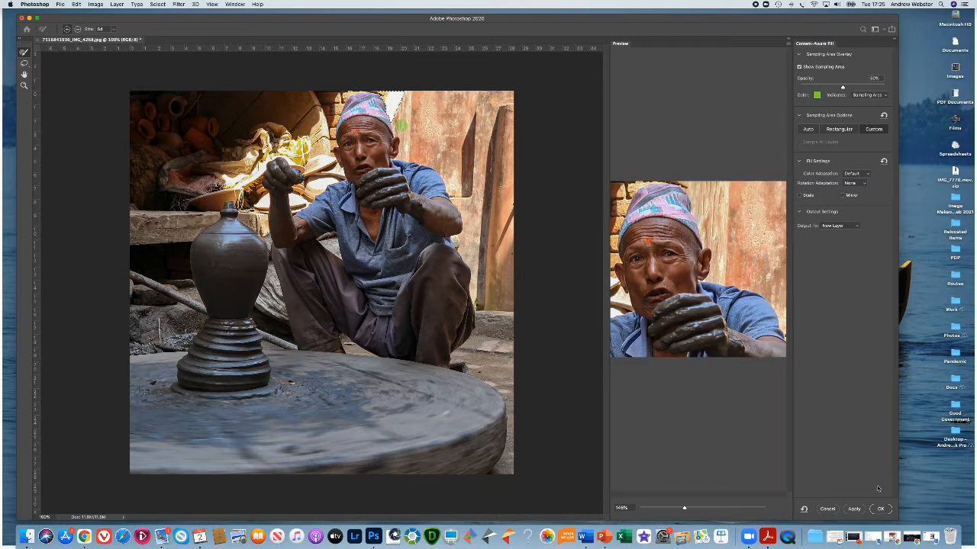
left_click(881, 510)
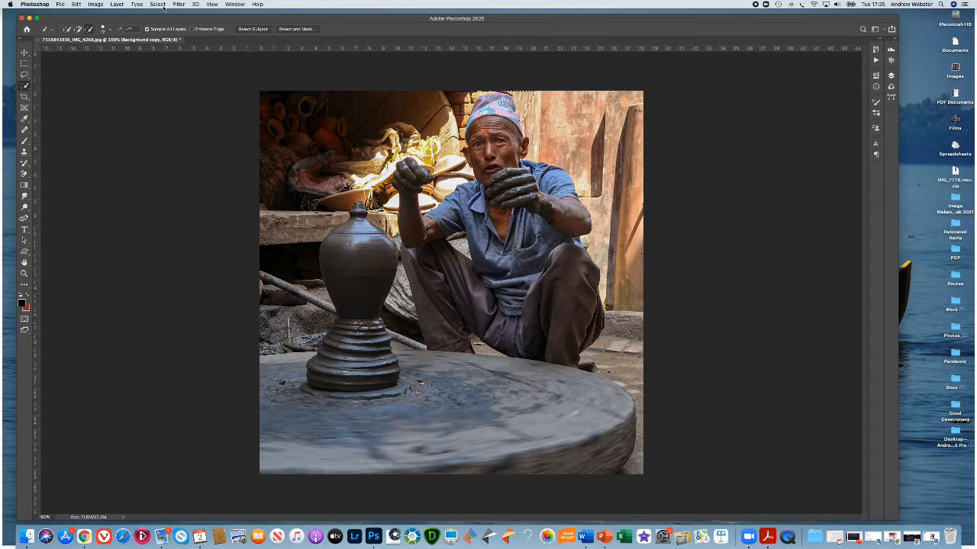
left_click(161, 5)
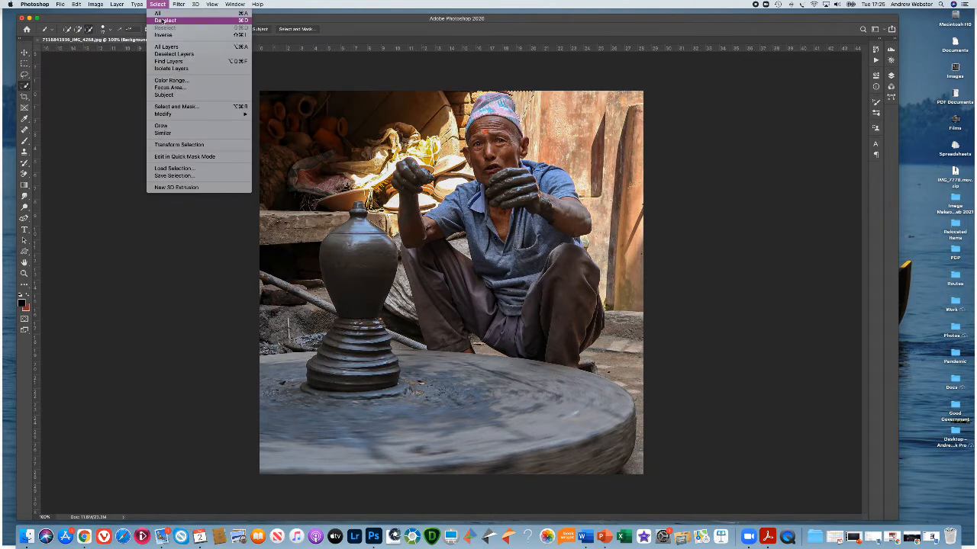
left_click(163, 21)
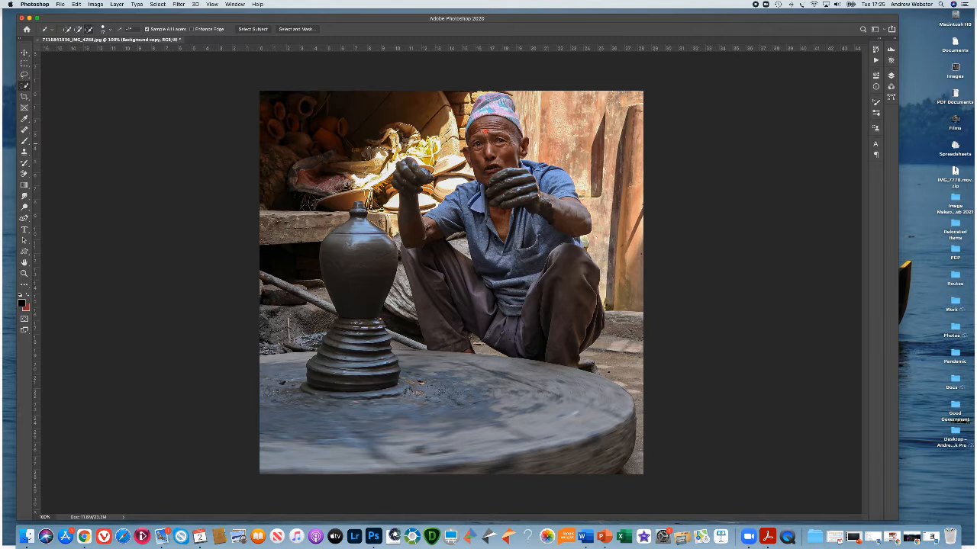
Step: Quick-select the bright background between the man's raised hand and face, and expand the selection by 10 pixels
left_click_drag(404, 160, 461, 164)
left_click(158, 5)
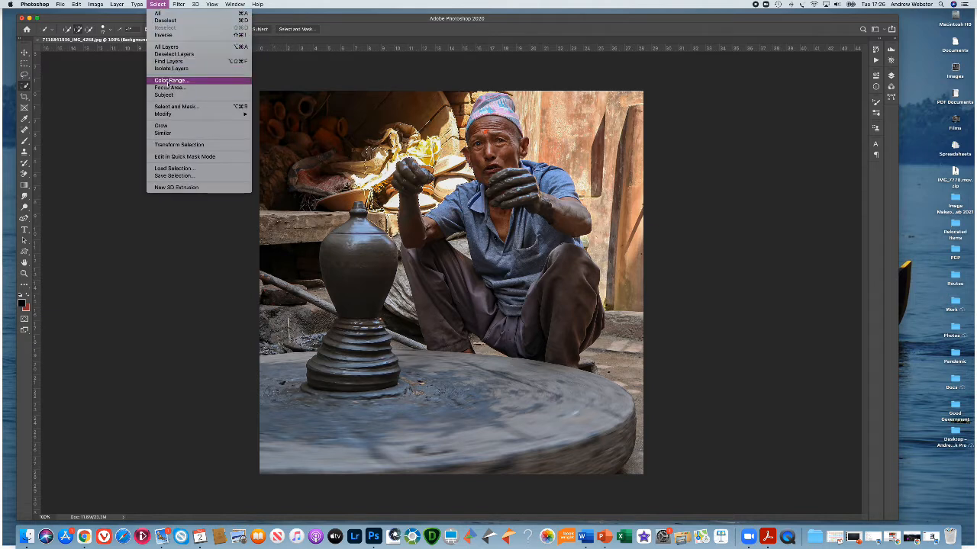
mouse_move(222, 114)
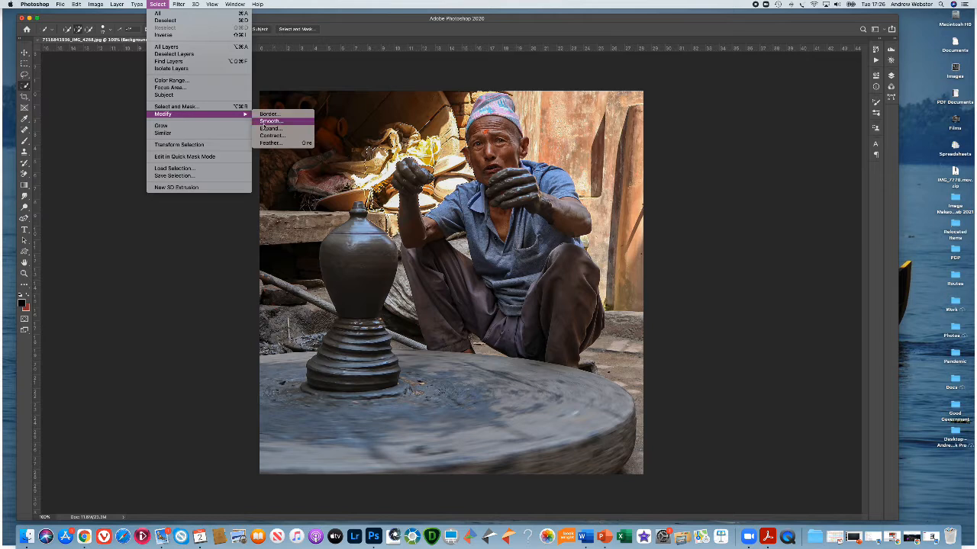
left_click(267, 128)
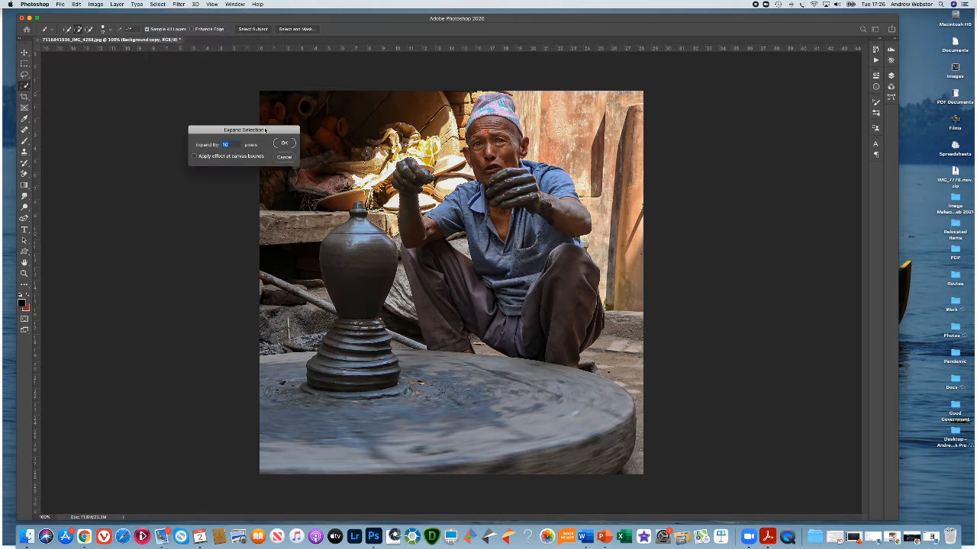
left_click(284, 143)
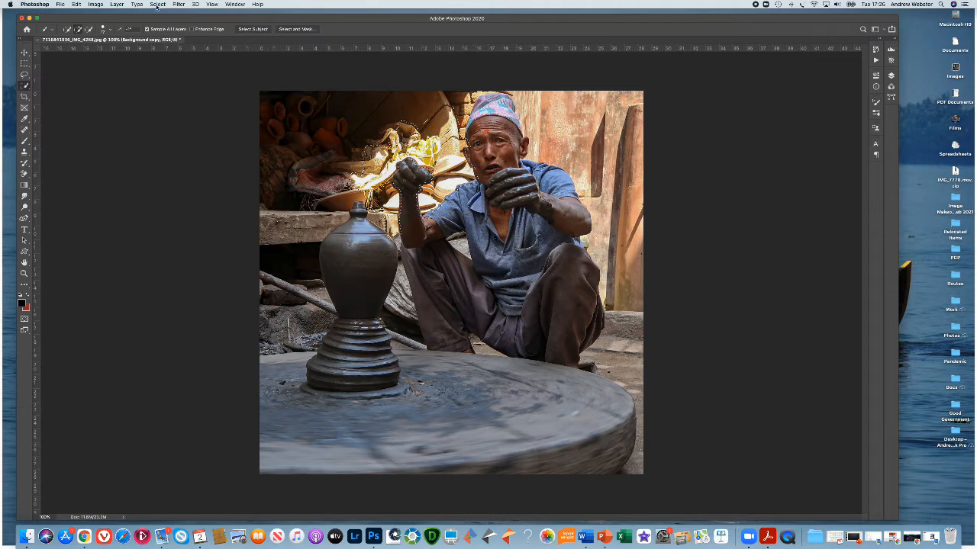
Step: Feather the selection of the bright background behind the man's hand
left_click(158, 5)
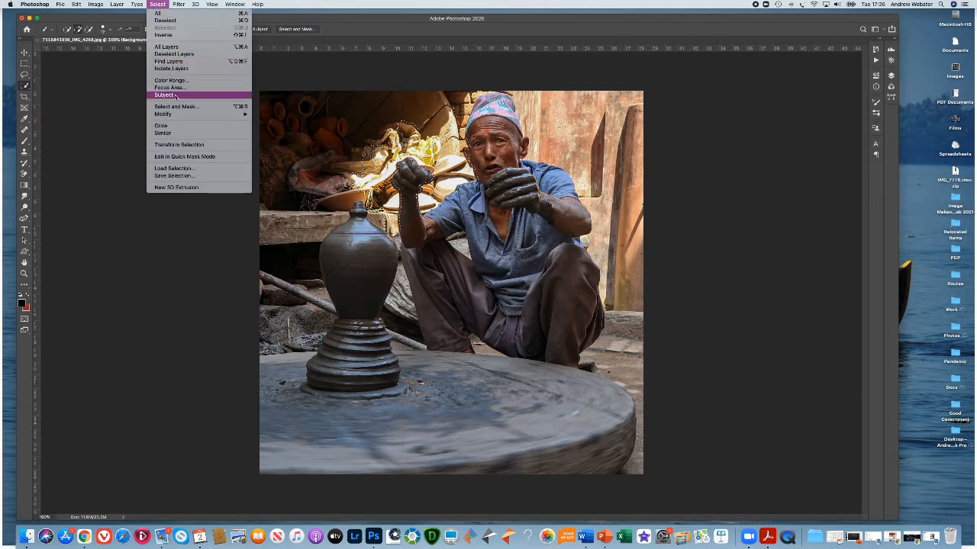
mouse_move(177, 115)
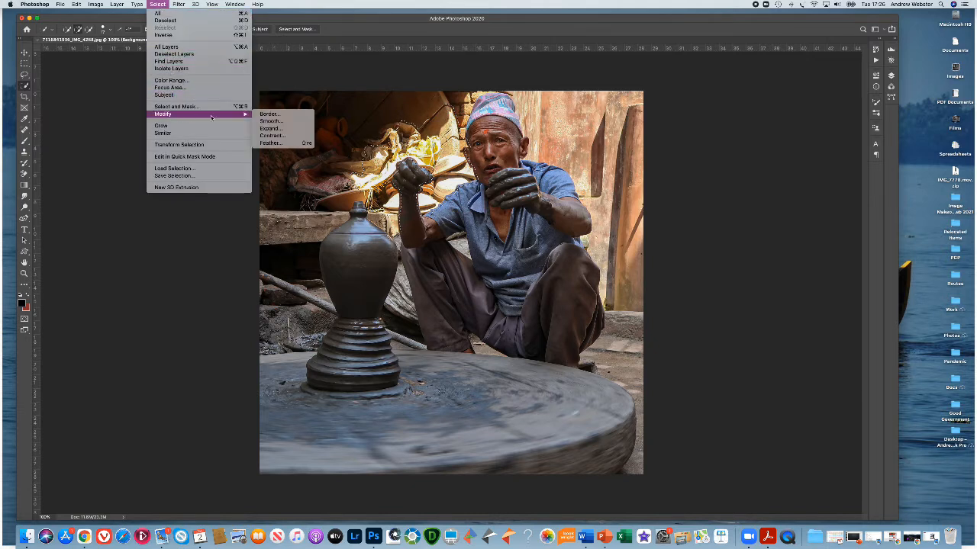
left_click(276, 144)
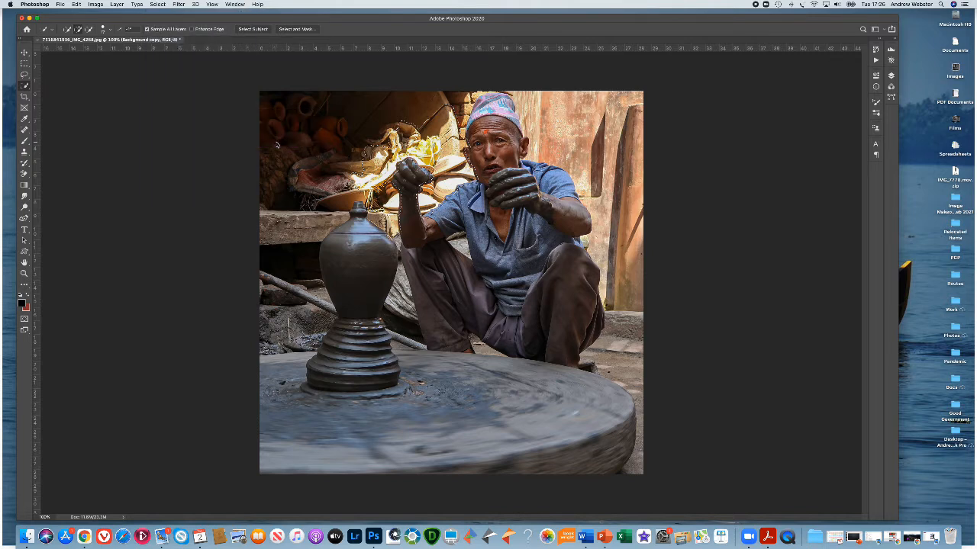
left_click(361, 181)
Step: Add a Brightness/Contrast adjustment layer for the selected background and lower its brightness to -60
left_click(116, 4)
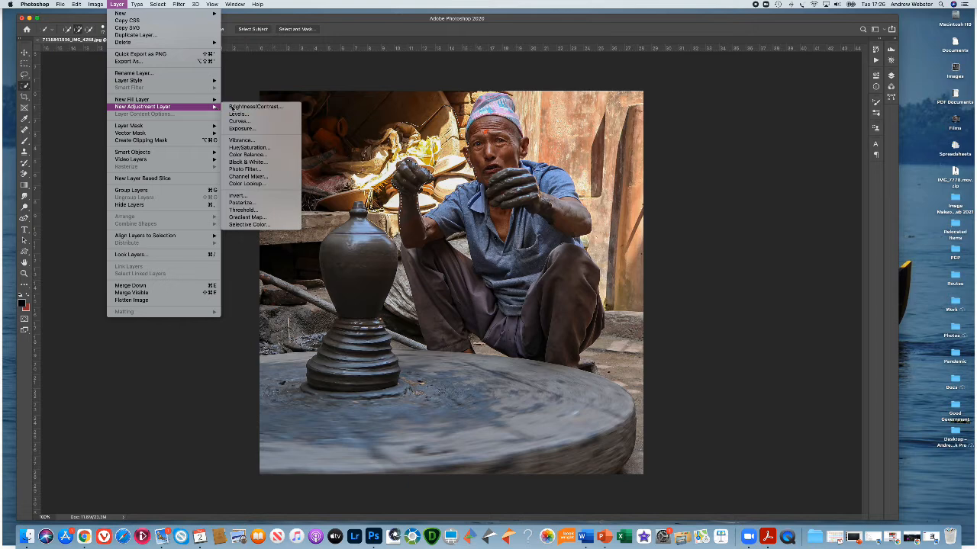
key("Escape")
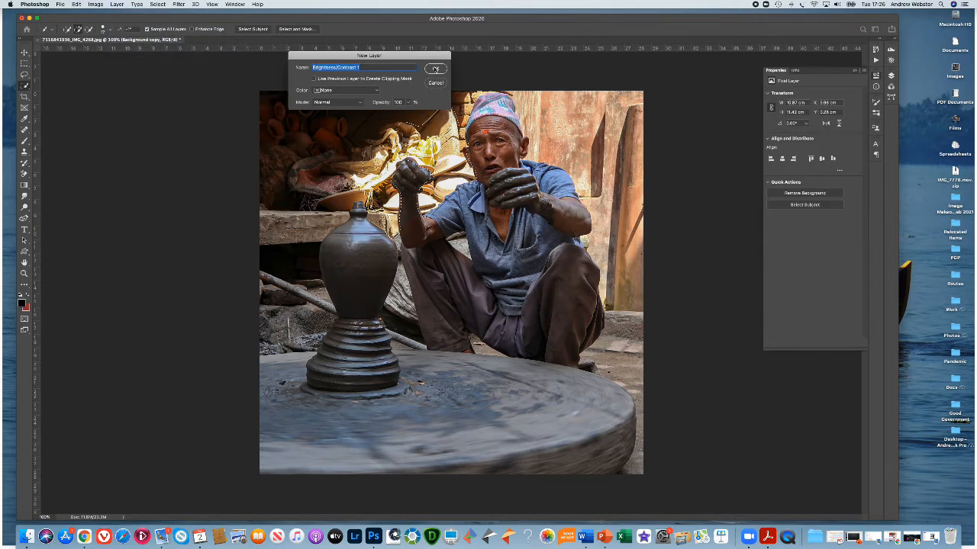
left_click(436, 69)
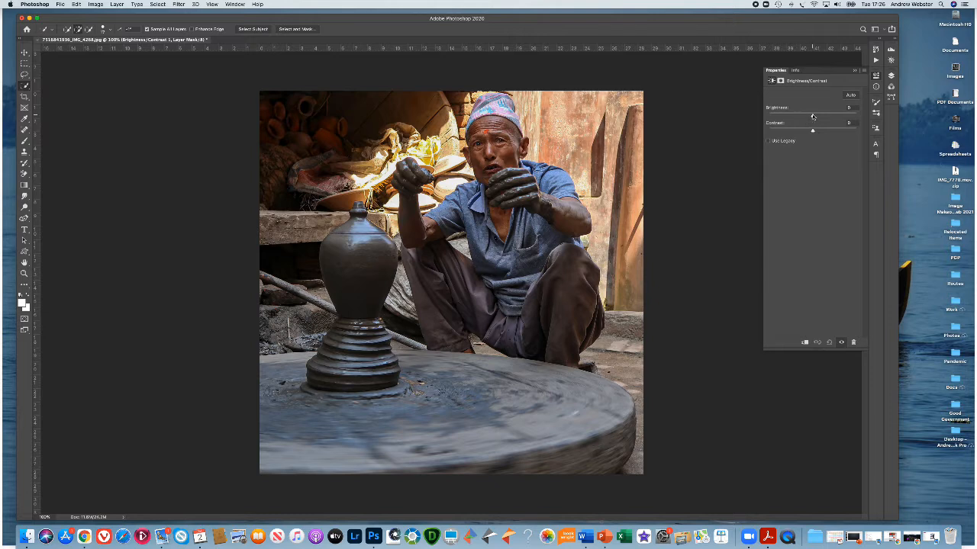
left_click_drag(812, 116, 795, 118)
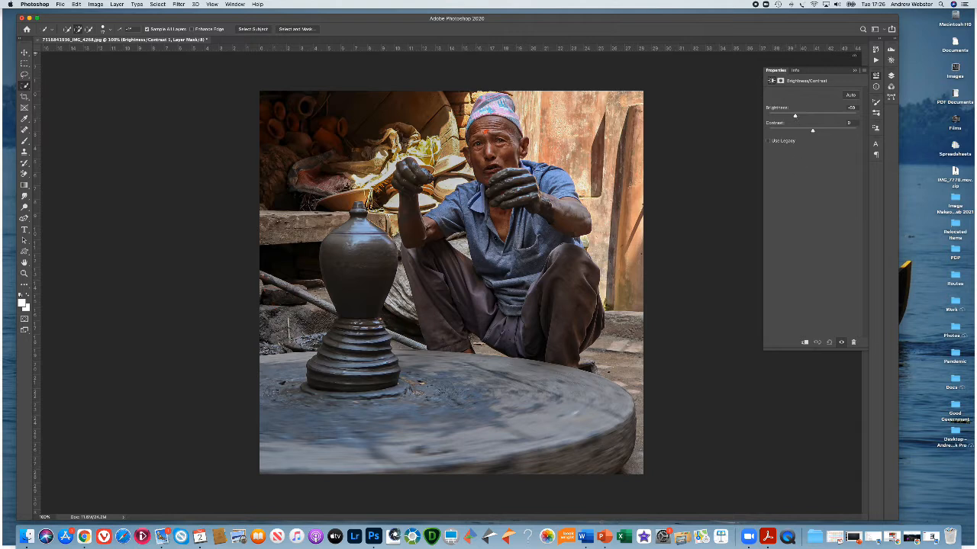
left_click(855, 71)
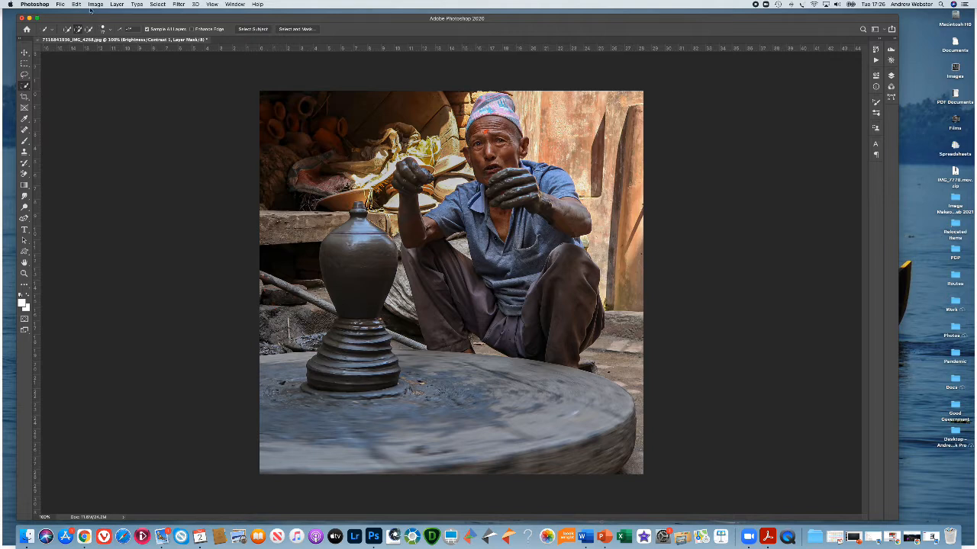
Step: Save the image as a layered Photoshop file named "Potter Tibet" followed by the editor's first name and "Edits", with maximized compatibility
left_click(60, 5)
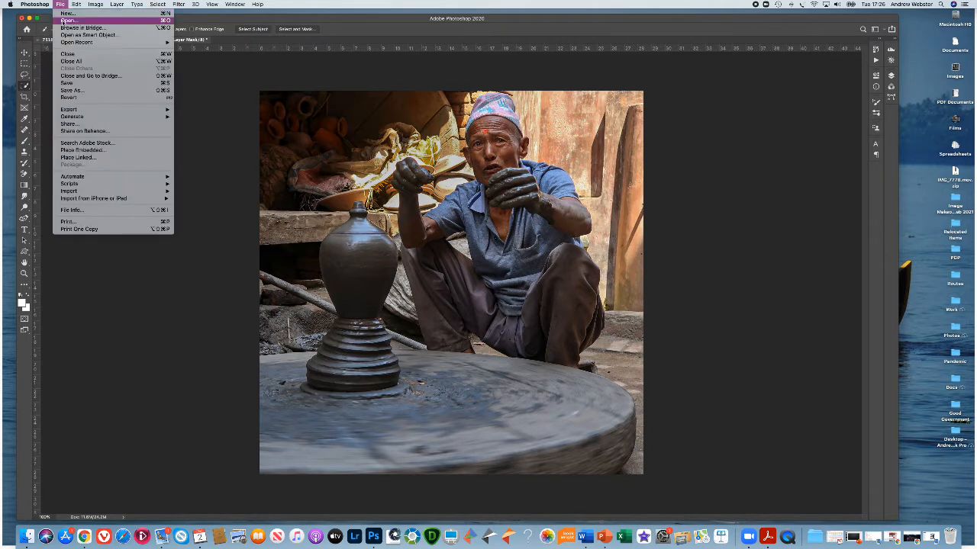
left_click(74, 84)
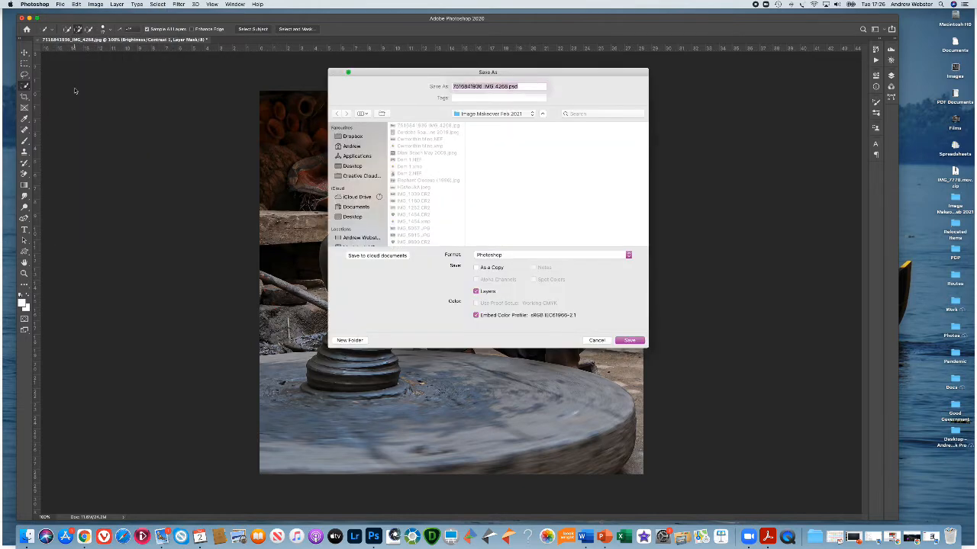
type("Po")
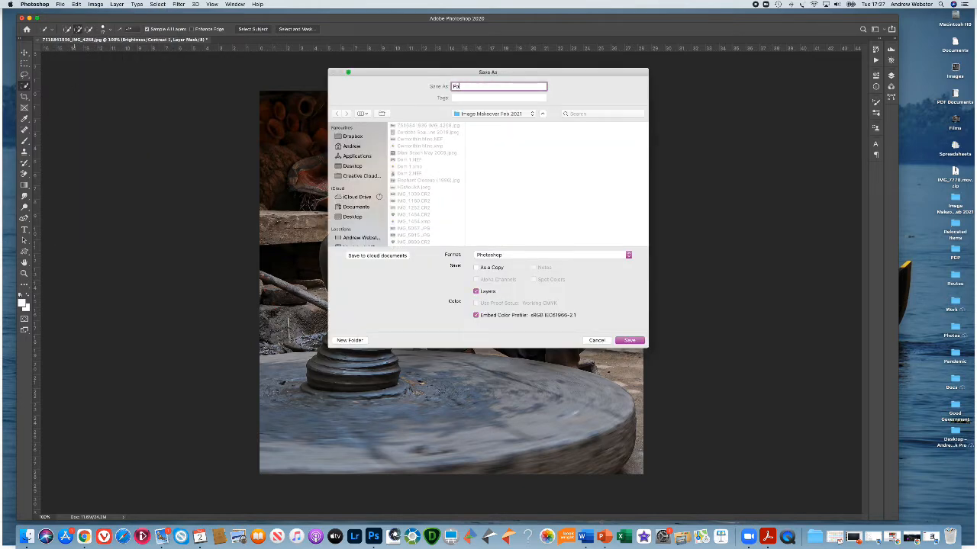
type("tter Tibe")
type("Andrew Edits")
left_click(632, 341)
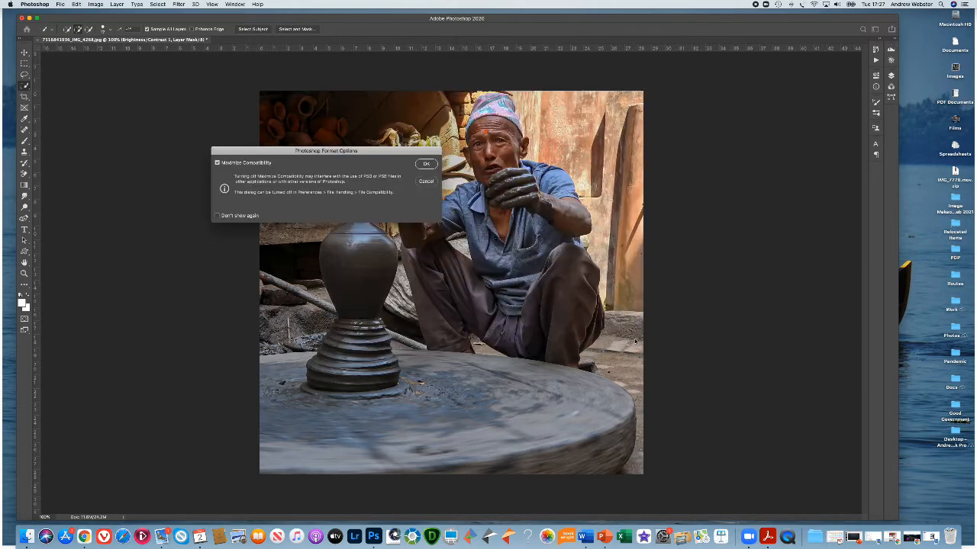
left_click(425, 164)
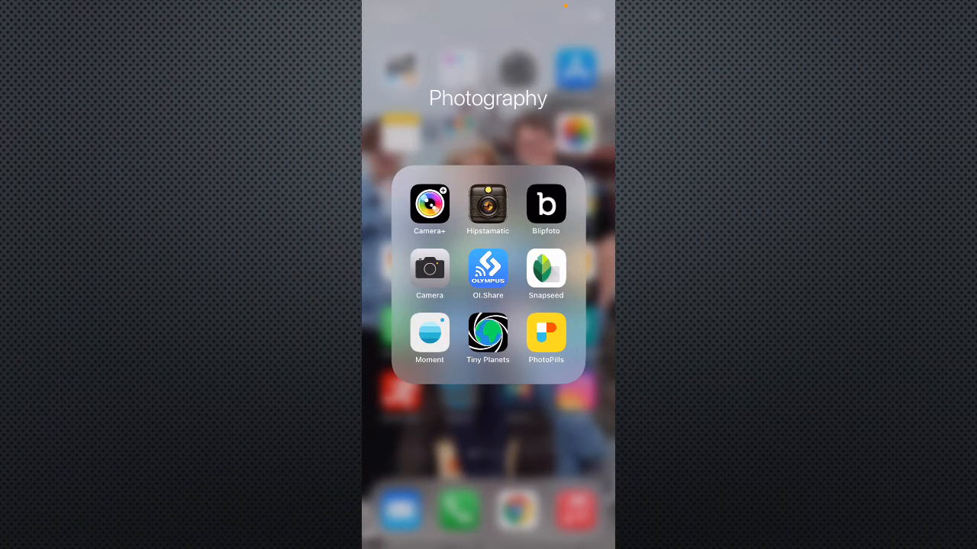
Step: Switch to Snapseed and open the photo of the cow in a flower meadow from the device's Recents album
left_click(546, 269)
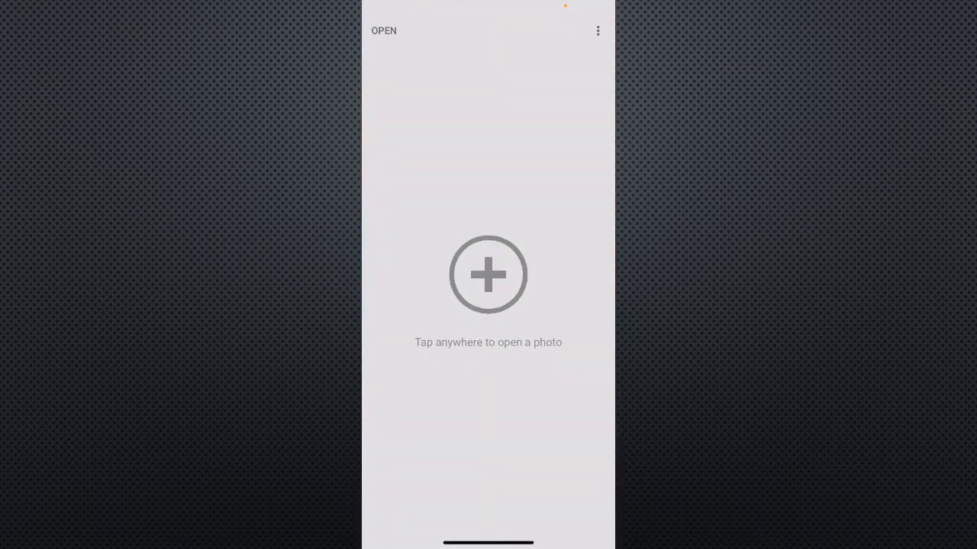
left_click(488, 275)
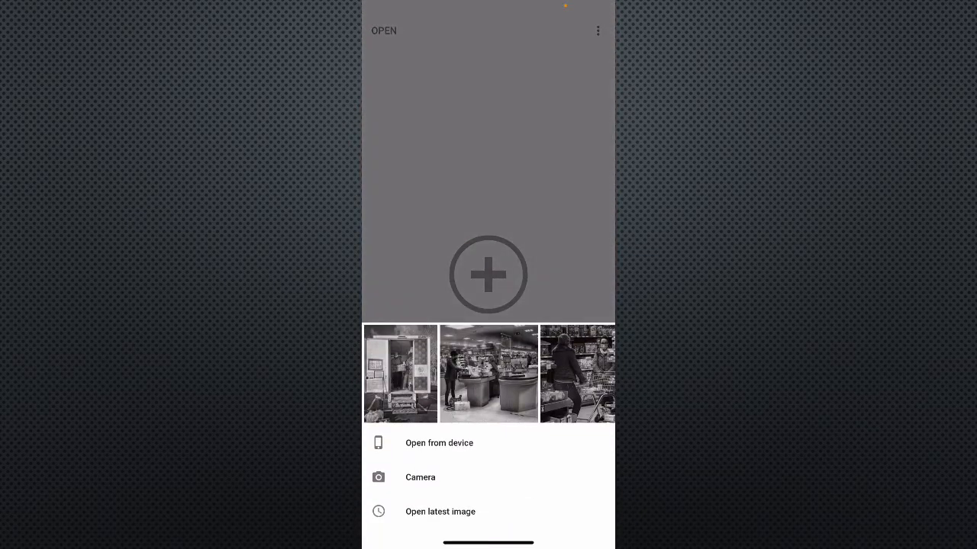
left_click(439, 442)
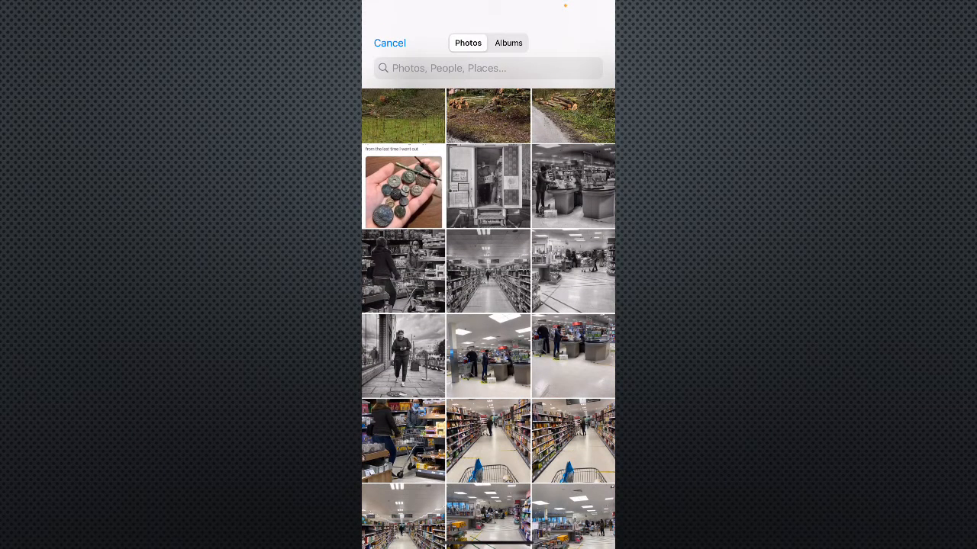
left_click(508, 43)
left_click(429, 142)
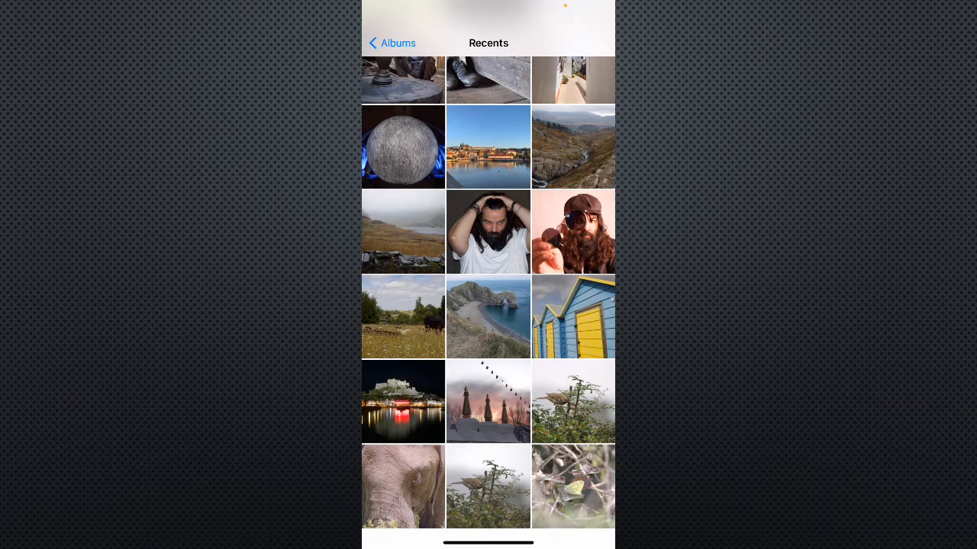
left_click(403, 315)
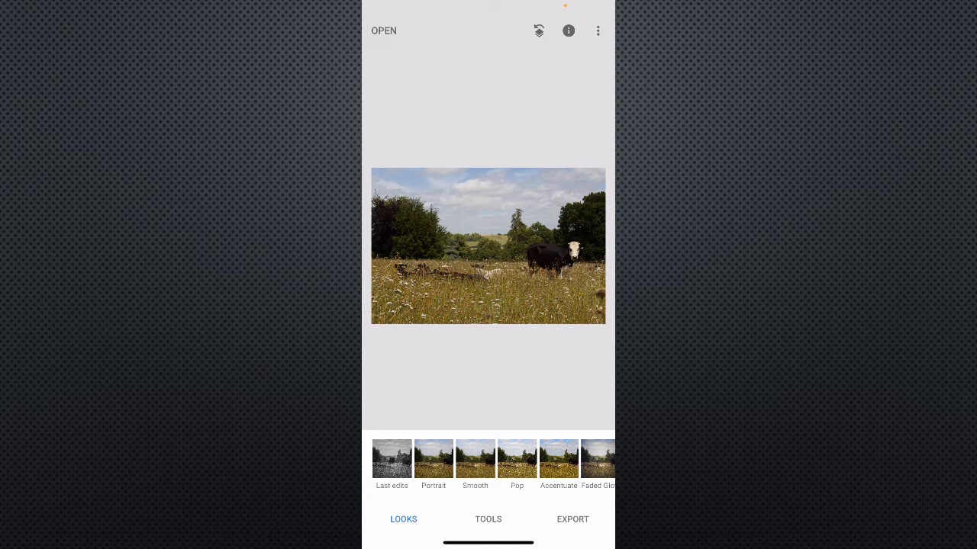
Step: Apply the automatic Tune Image correction to the meadow photo, with warmth at -1
left_click(488, 518)
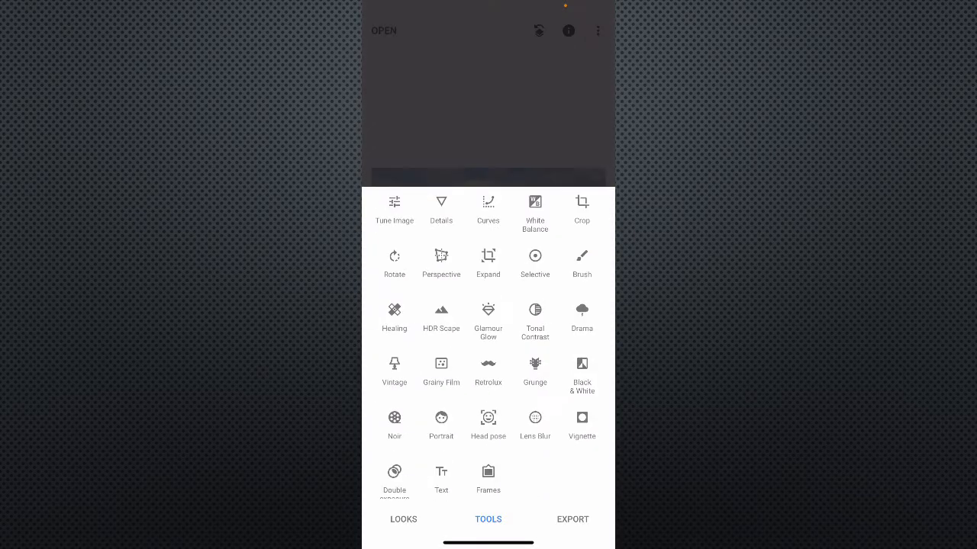
left_click(394, 209)
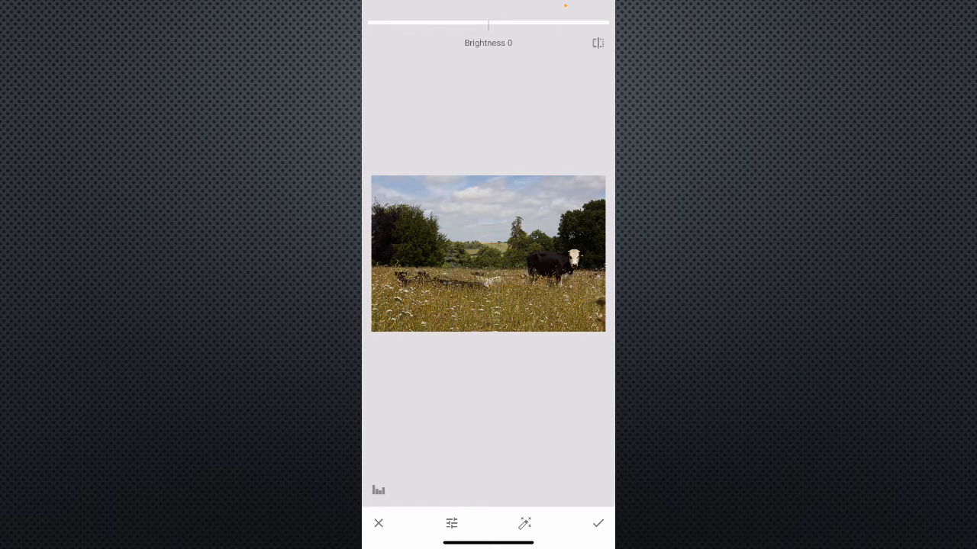
left_click(525, 523)
mouse_move(489, 245)
left_mouse_down()
mouse_move(488, 278)
mouse_move(519, 278)
mouse_move(488, 305)
mouse_move(513, 305)
mouse_move(488, 278)
mouse_move(488, 228)
left_mouse_up()
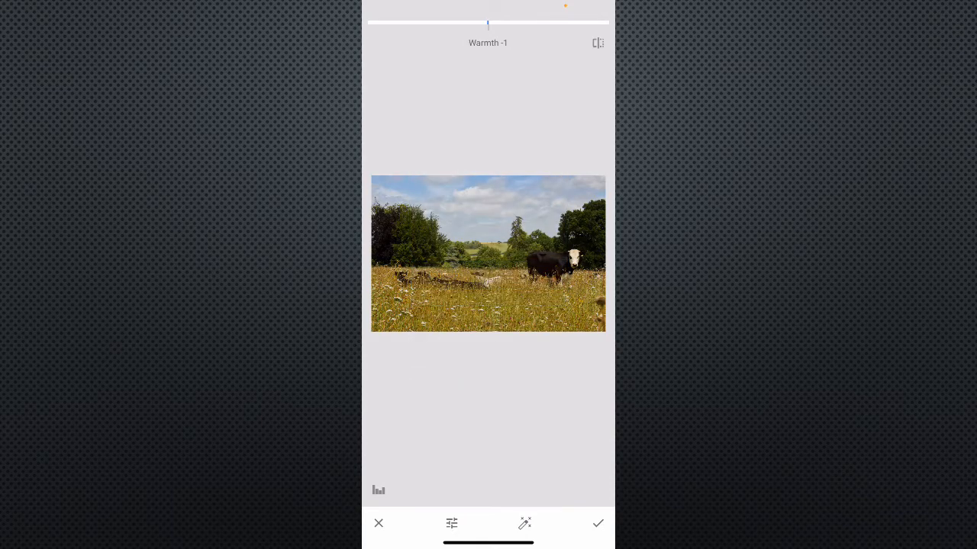
left_click(597, 523)
Step: Crop a strip of grass off the bottom of the photo with a free aspect ratio, keeping the full width
left_click(488, 519)
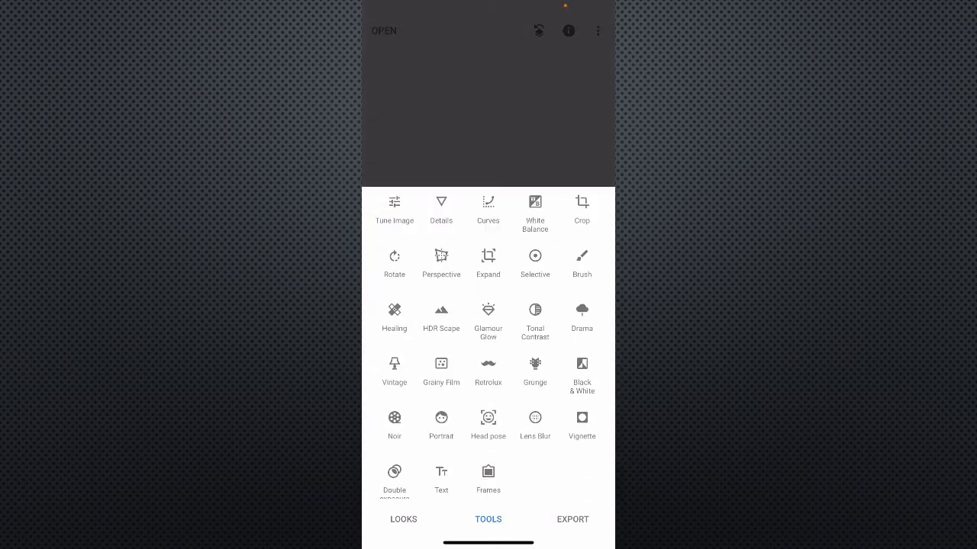
left_click(581, 211)
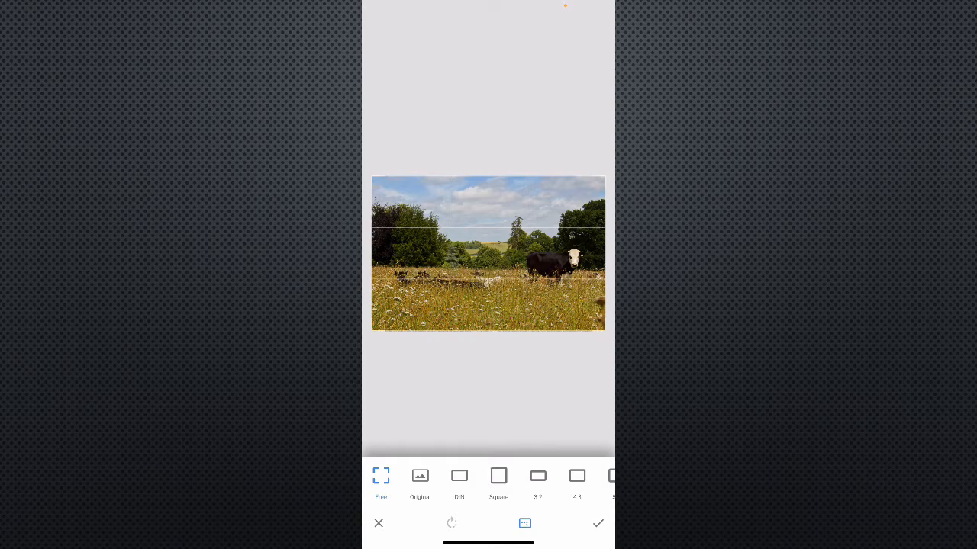
left_click_drag(488, 330, 488, 312)
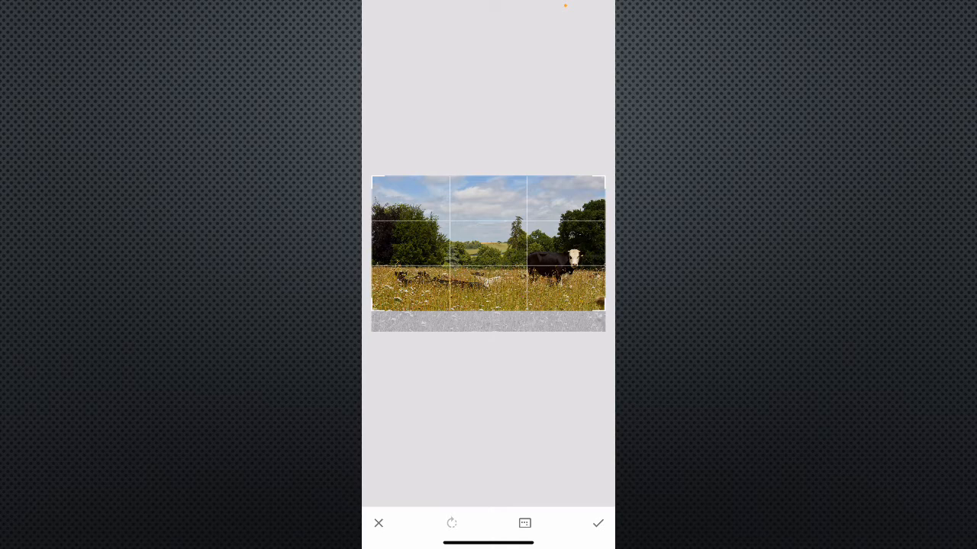
left_click(598, 523)
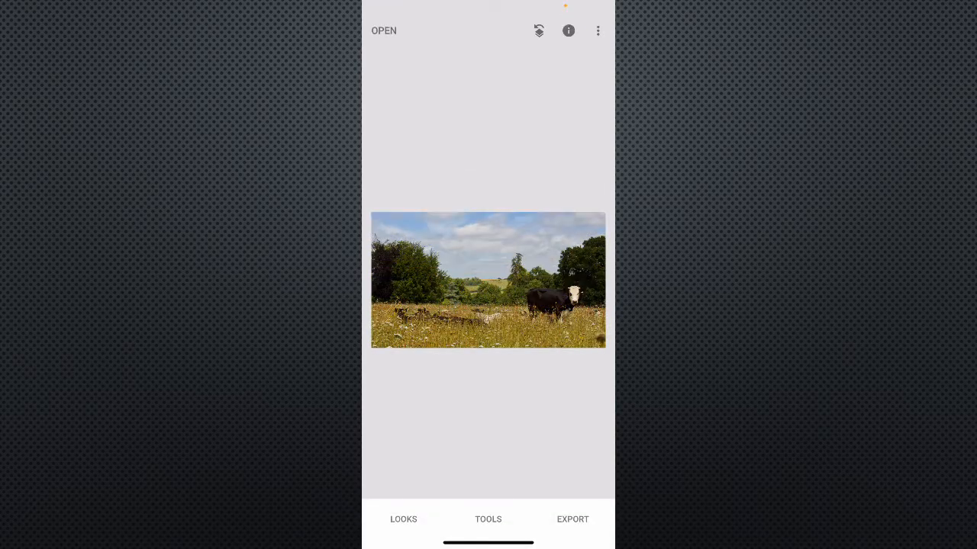
Step: Try the Nature style of the HDR Scape filter on the photo at a strength of +18
left_click(488, 519)
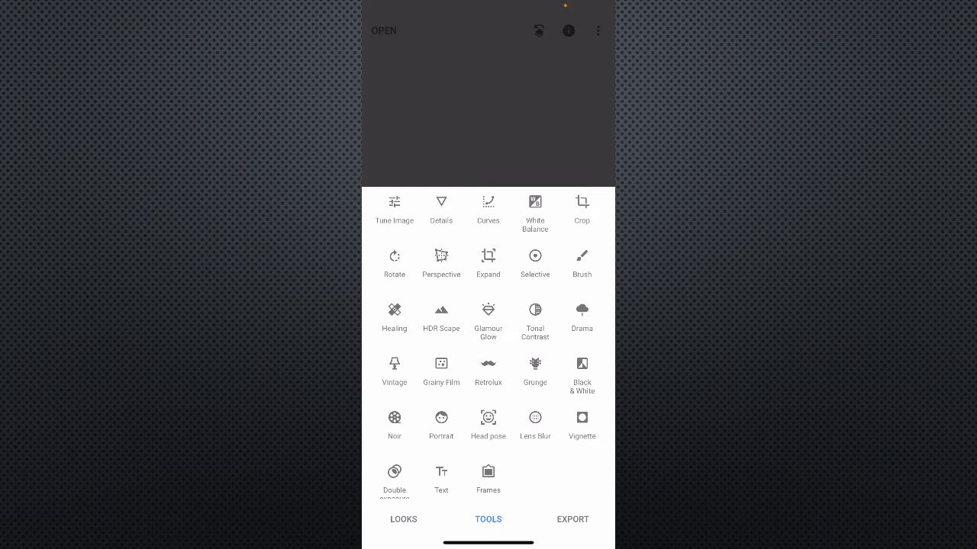
left_click(441, 317)
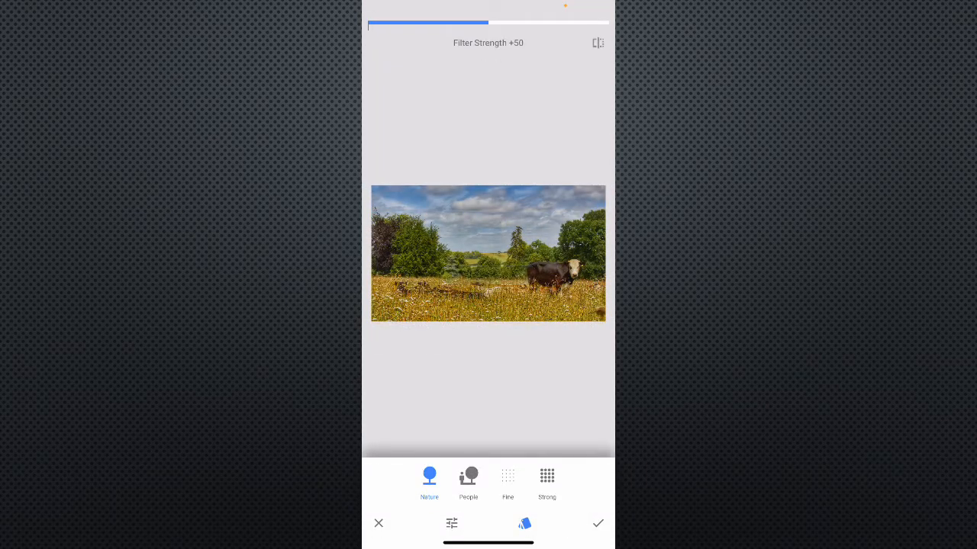
left_click_drag(489, 253, 411, 253)
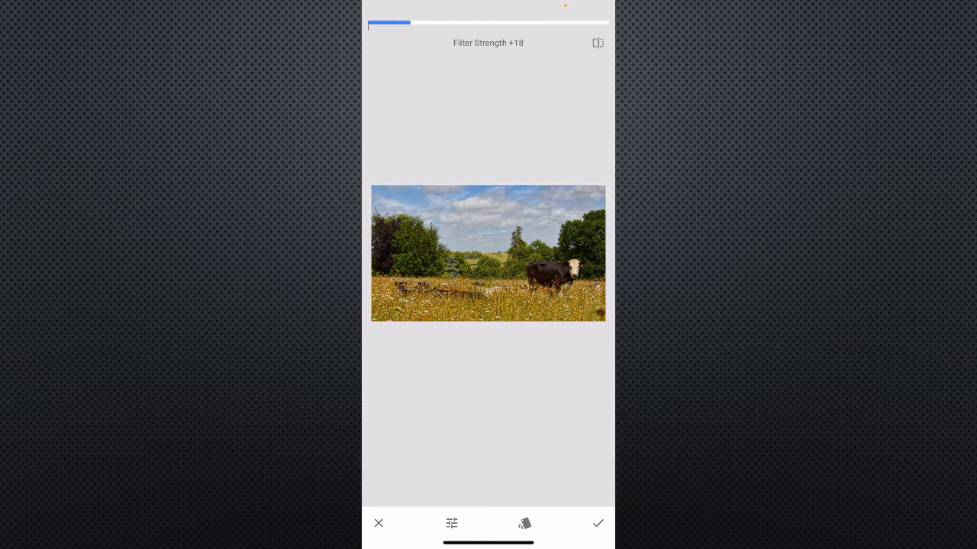
left_click(597, 523)
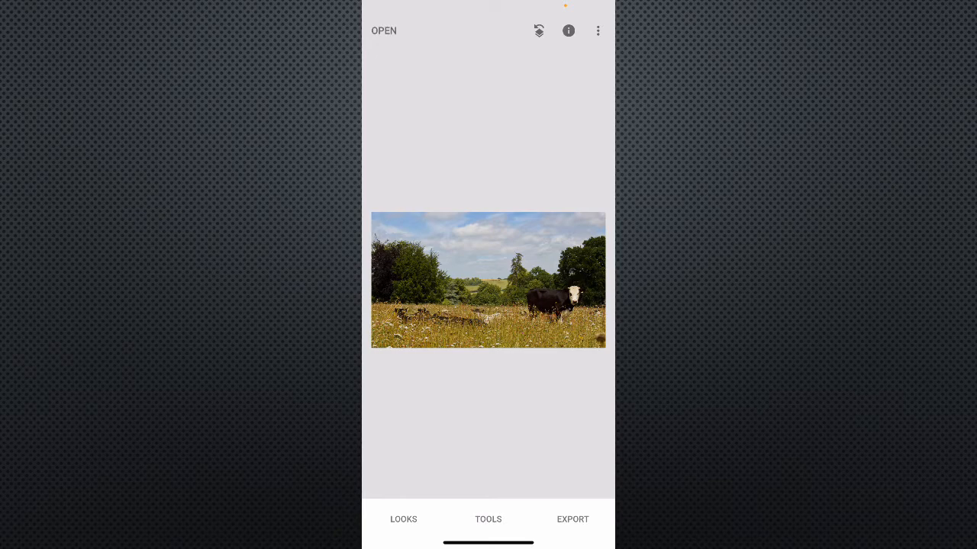
Step: Apply the Glamour Glow filter to the photo with glow set to +31
left_click(488, 519)
left_click(489, 321)
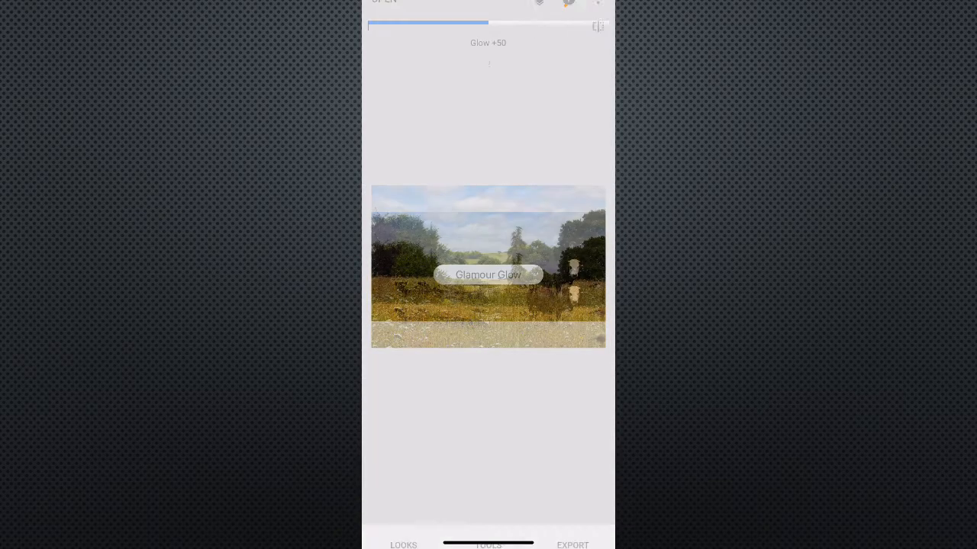
left_click_drag(504, 251, 458, 252)
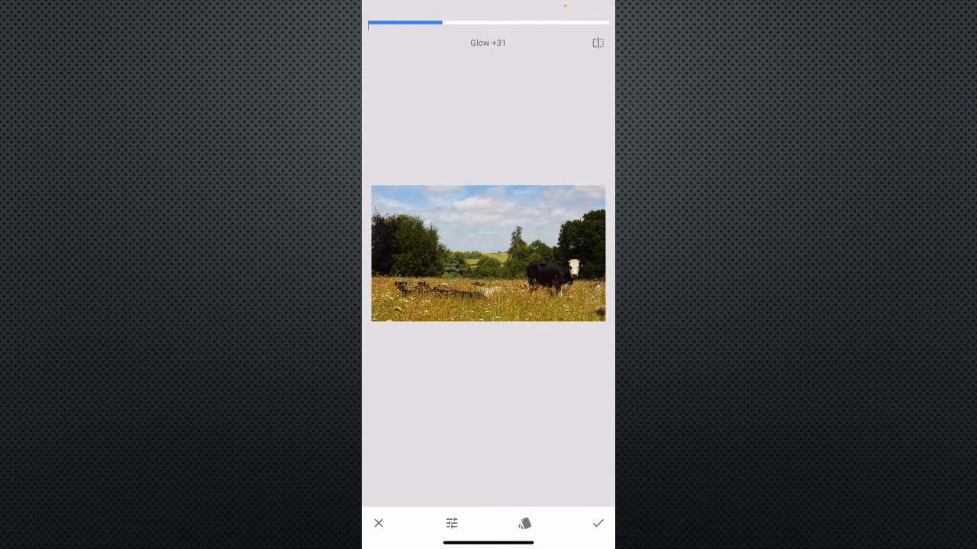
left_click(598, 523)
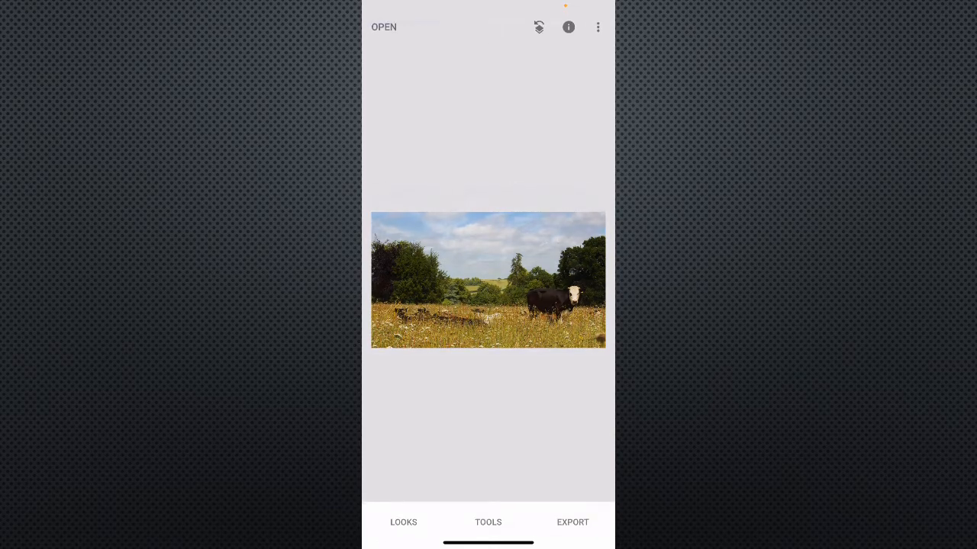
Step: Add a vignette centred just beside the cow, with outer brightness set to -70
left_click(489, 518)
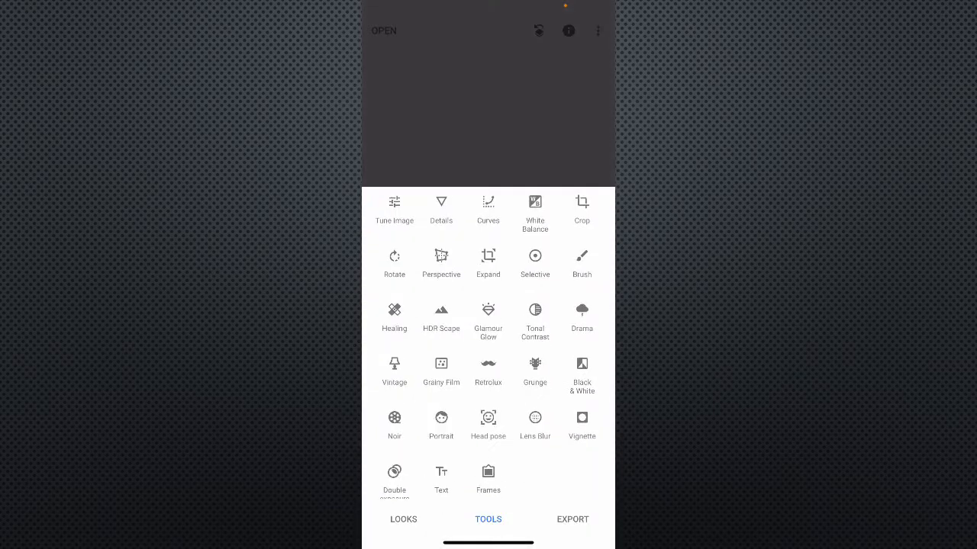
left_click(581, 421)
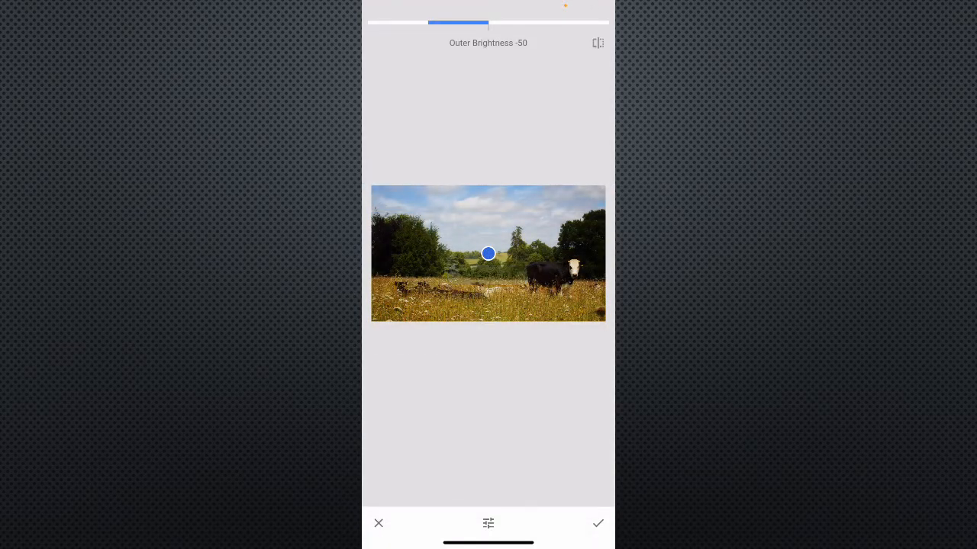
left_click_drag(488, 253, 537, 261)
left_click_drag(489, 366, 463, 366)
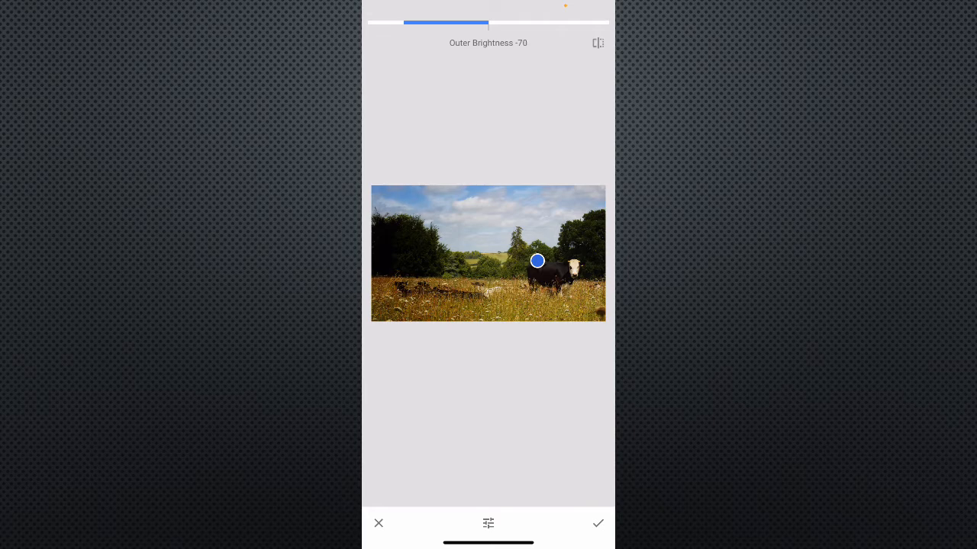
left_click(598, 524)
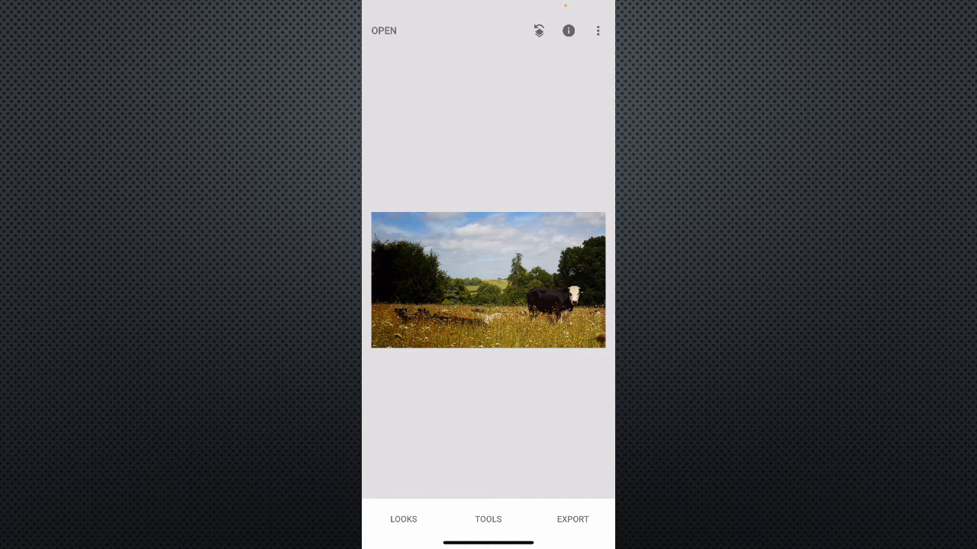
Step: Add the plain white frame number 2 around the photo and set its width to -30
left_click(488, 519)
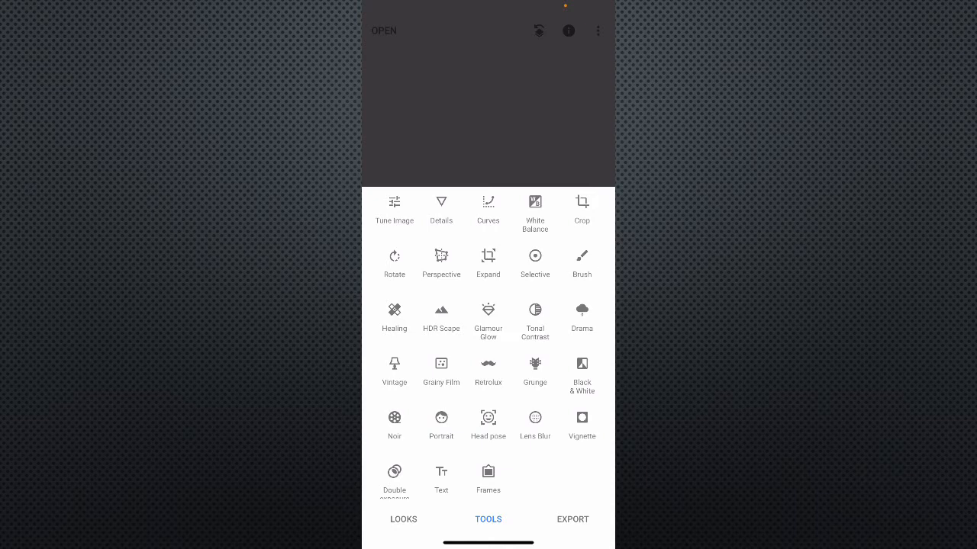
left_click(487, 477)
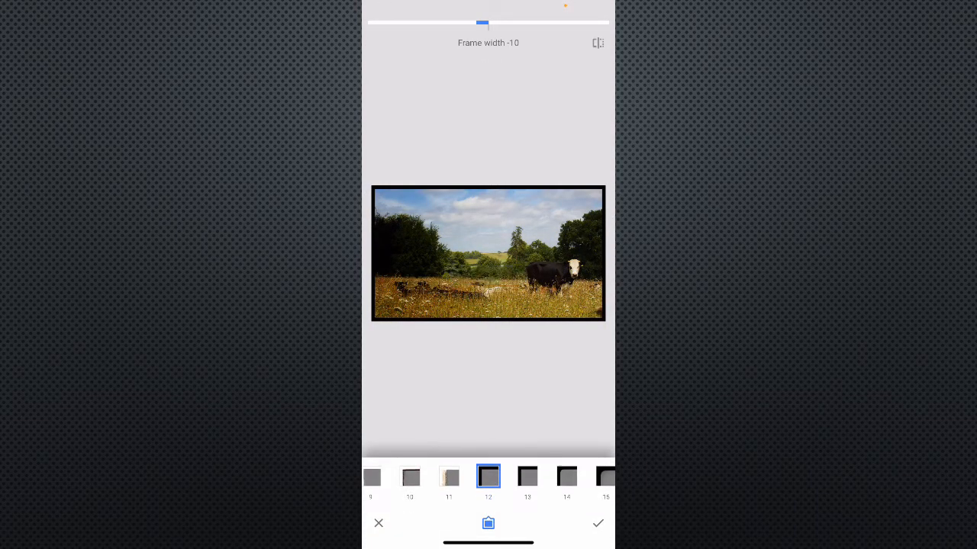
left_click_drag(427, 477, 544, 476)
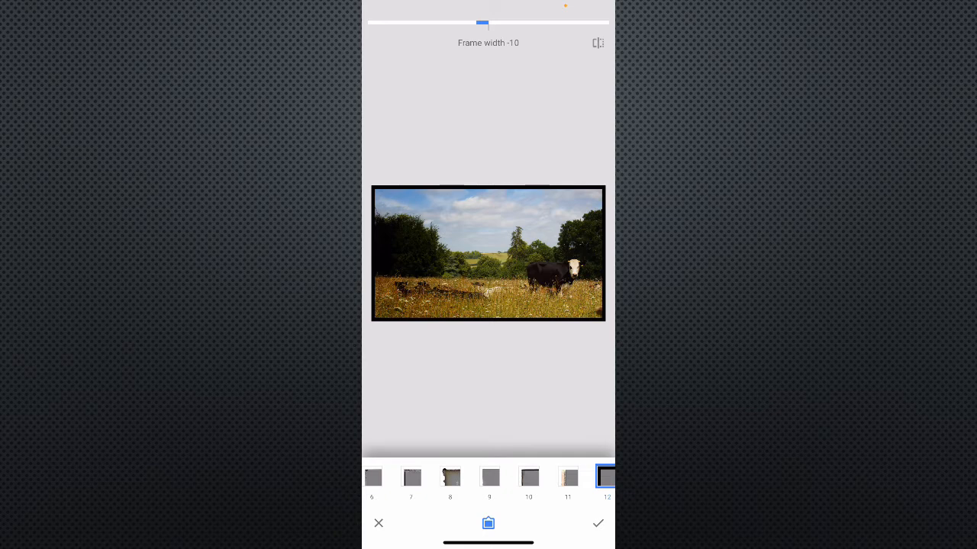
left_click_drag(458, 477, 554, 477)
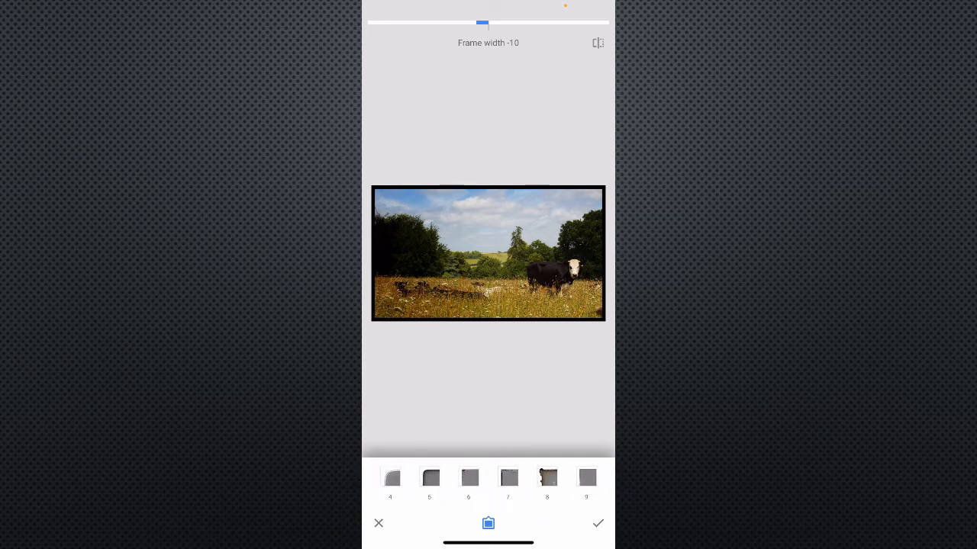
left_click_drag(427, 477, 534, 476)
left_click(420, 477)
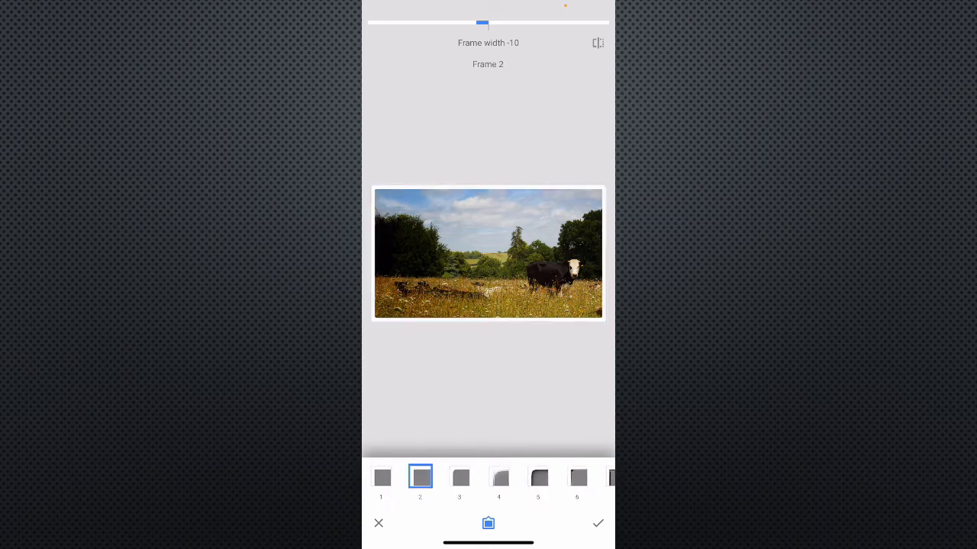
left_click_drag(534, 252, 488, 251)
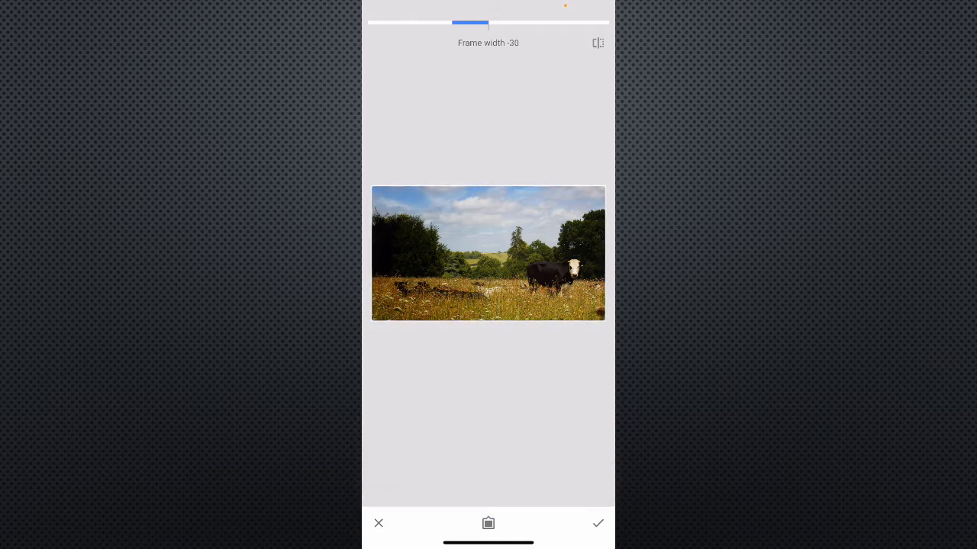
left_click(597, 523)
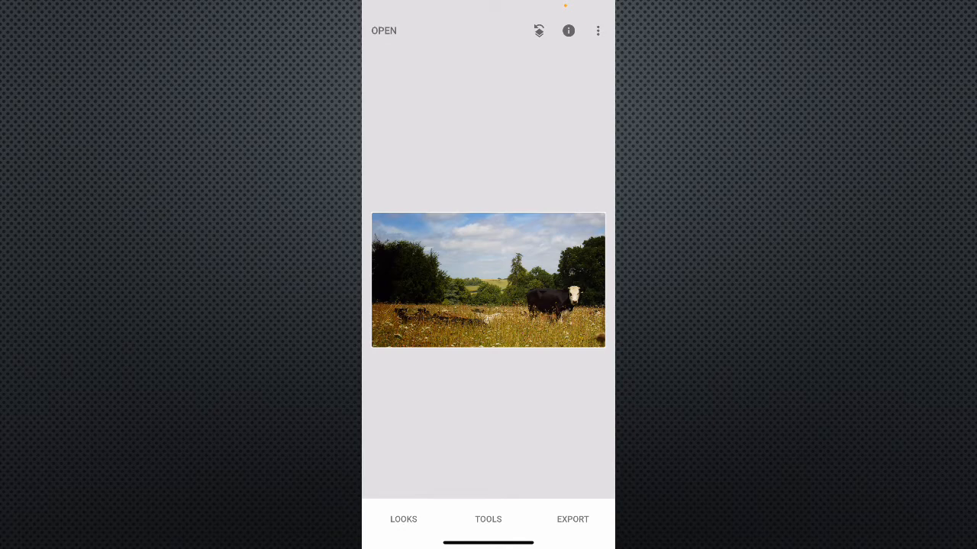
Step: Place a Selective control point on the cow's body and raise its structure to +33
left_click(487, 519)
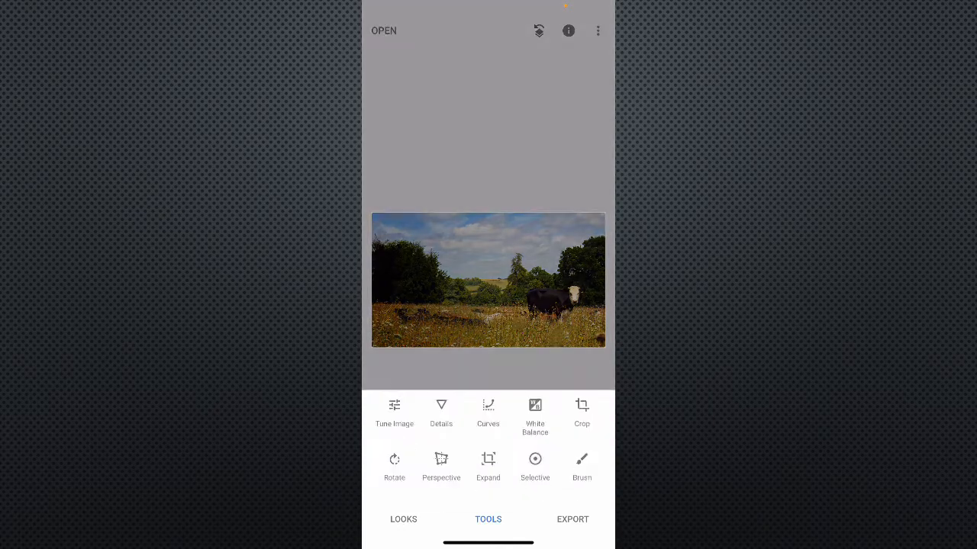
left_click(535, 260)
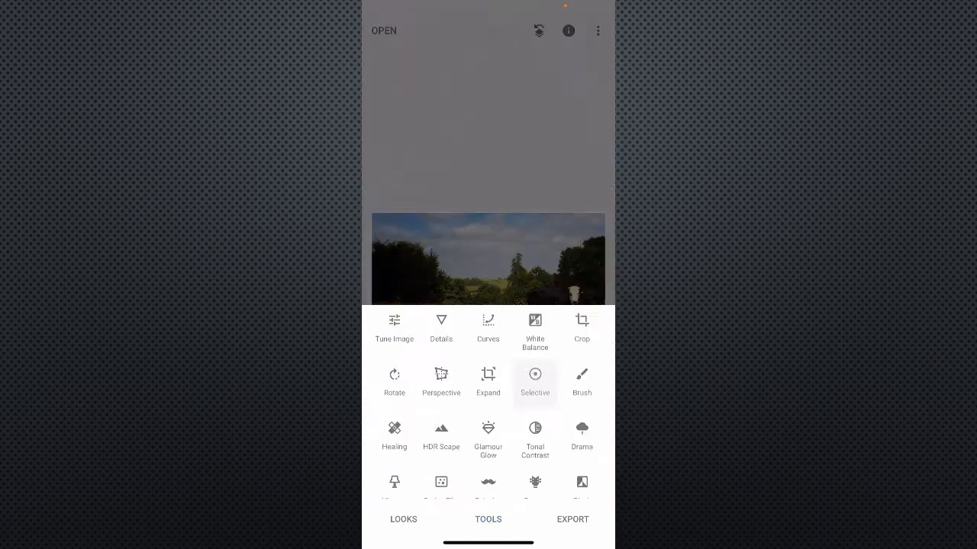
left_click(560, 275)
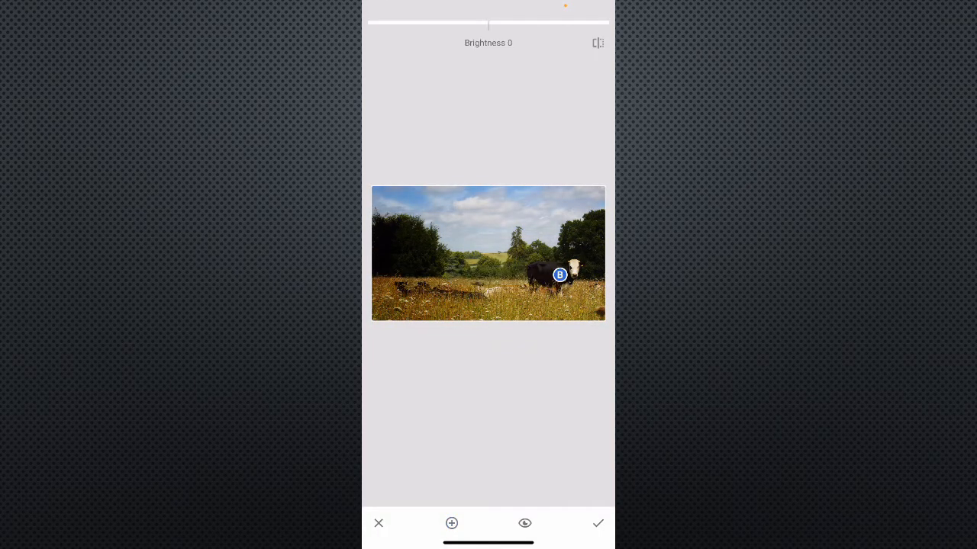
left_click_drag(488, 305, 532, 336)
left_click_drag(488, 306, 515, 336)
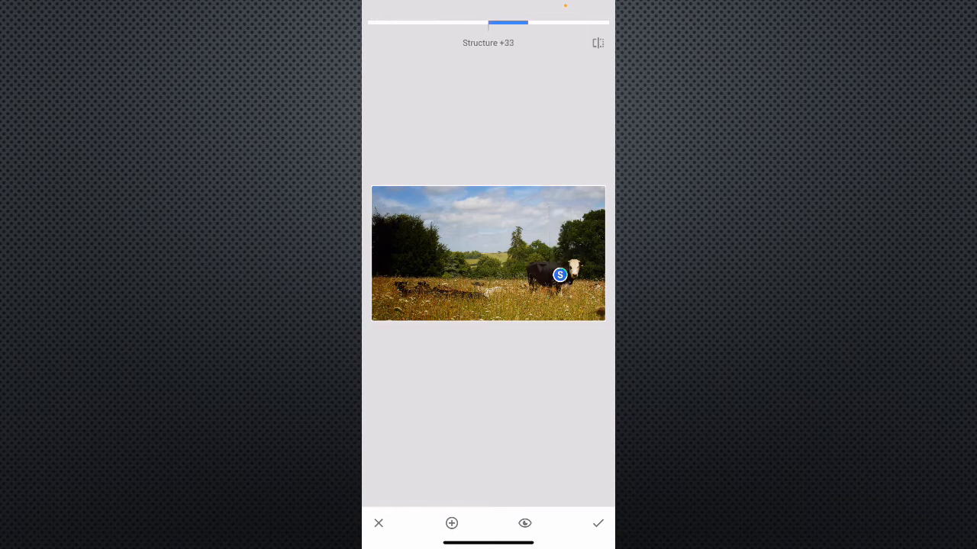
left_click(597, 523)
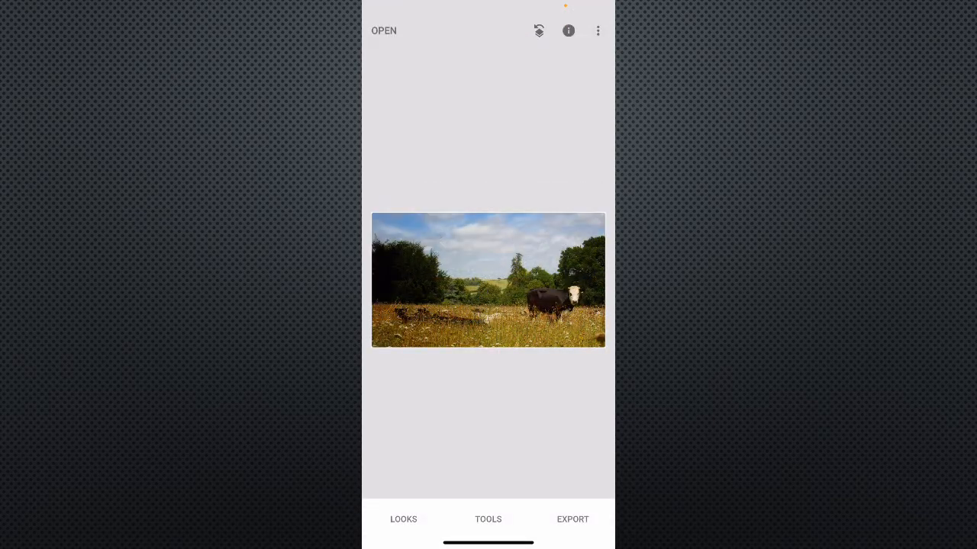
Step: Export the finished meadow cow photo
left_click(572, 519)
left_click(458, 503)
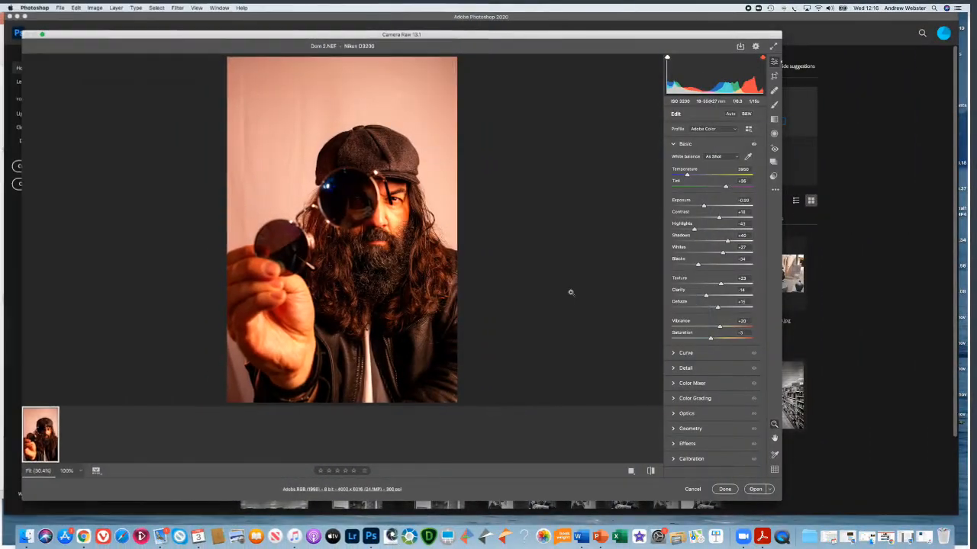
Step: Switch to Camera Raw, convert the portrait of the bearded man to black and white and apply automatic tone
left_click(747, 114)
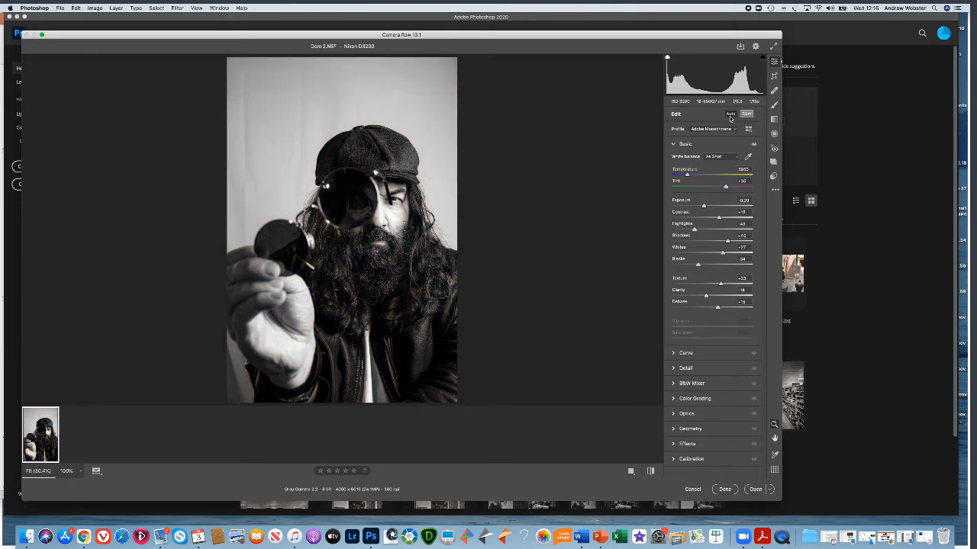
left_click(730, 115)
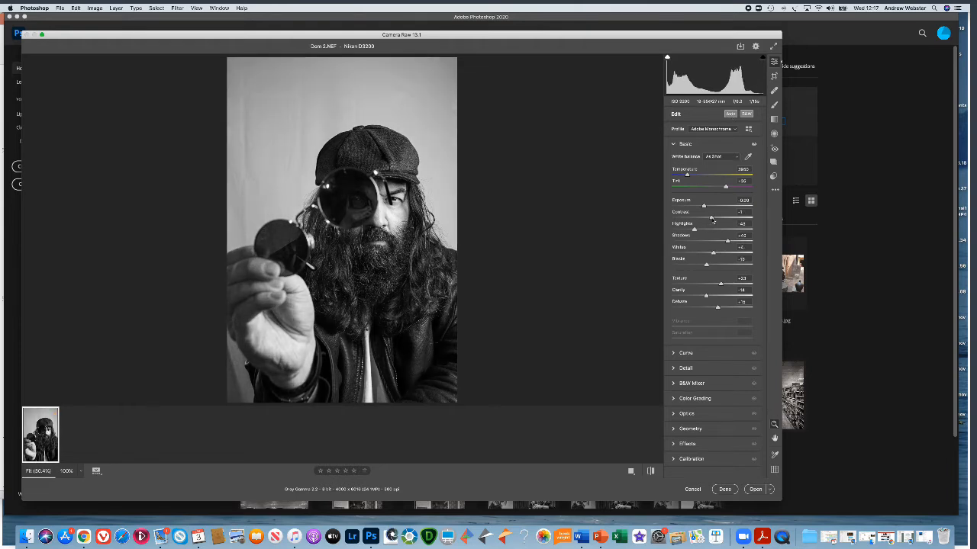
Step: Raise the portrait's contrast and whites, deepen its blacks, and open the image in Photoshop
left_click_drag(711, 219, 724, 221)
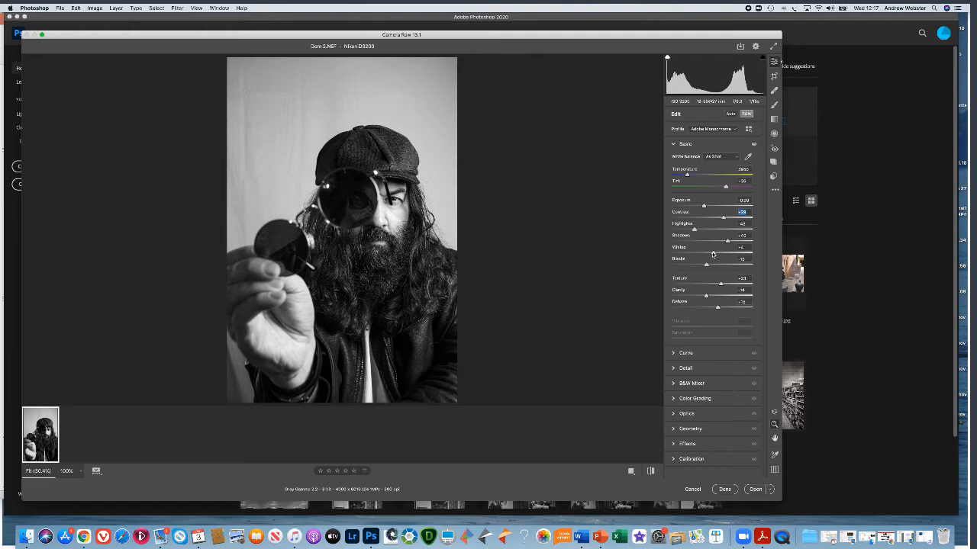
left_click_drag(713, 255, 692, 267)
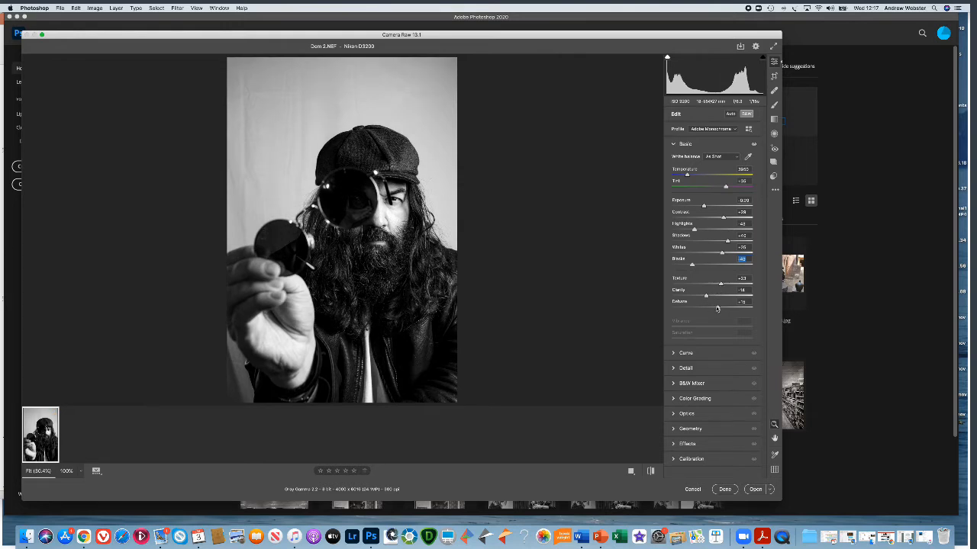
left_click(755, 489)
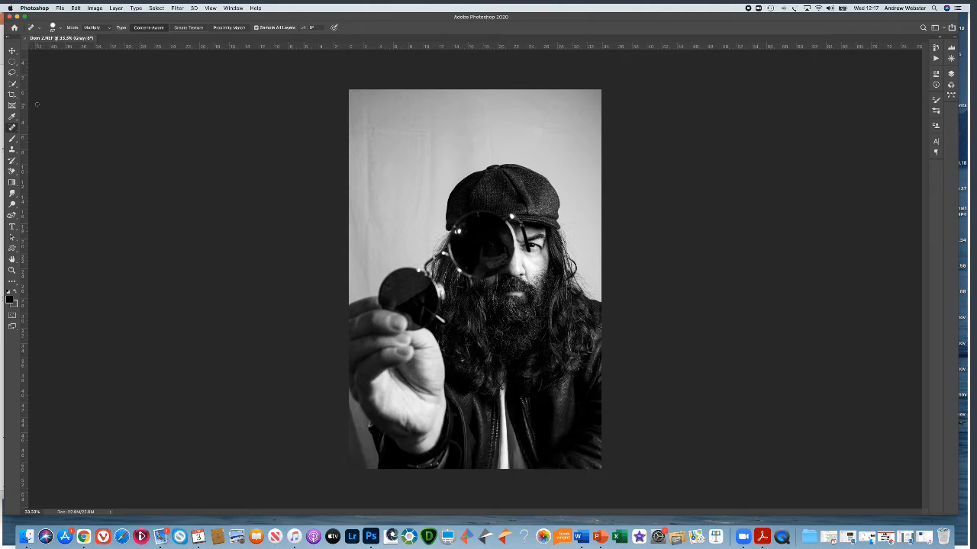
Step: Crop the portrait to a tight 1:1 square around the man's cap, face and beard
left_click(11, 97)
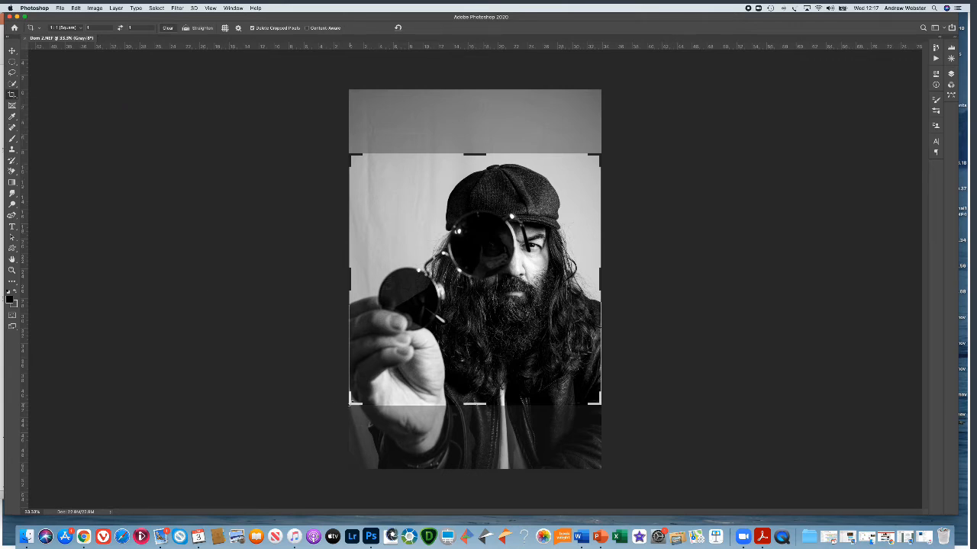
left_click_drag(348, 405, 391, 365)
key("Return")
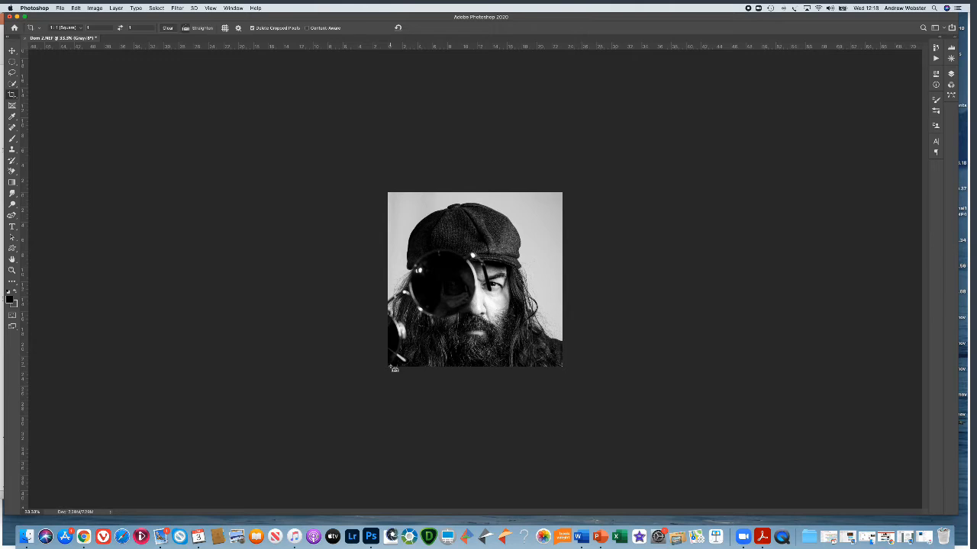
Step: Remove the bright glints from the sunglasses with the healing brush, then clean up the lower lens edge with the Clone Stamp
key("super+equal")
key("super+equal")
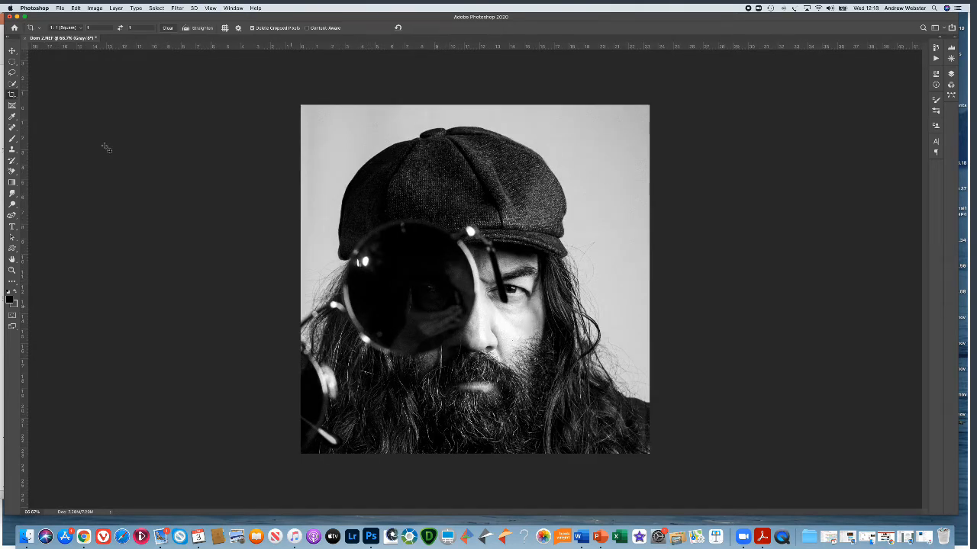
left_click(12, 128)
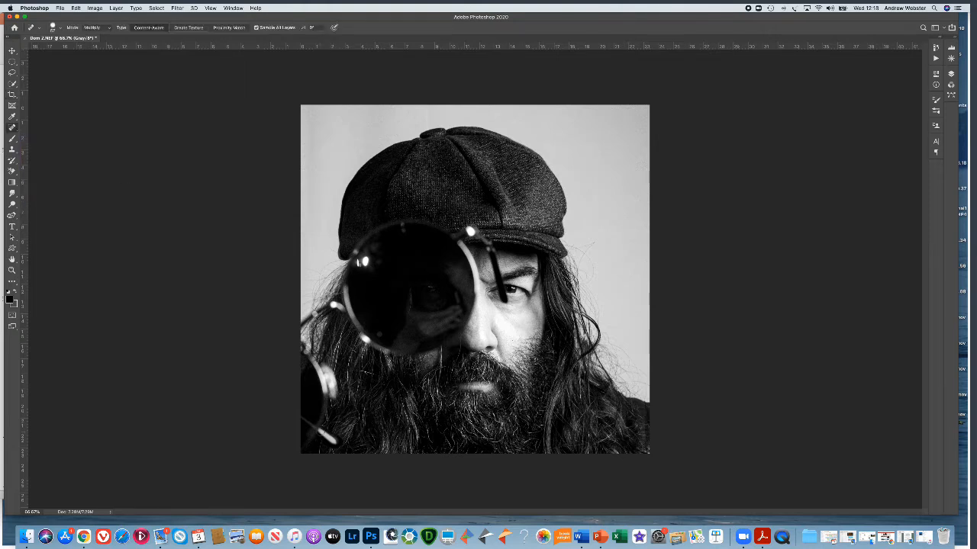
left_click_drag(319, 430, 336, 440)
left_click_drag(372, 254, 367, 262)
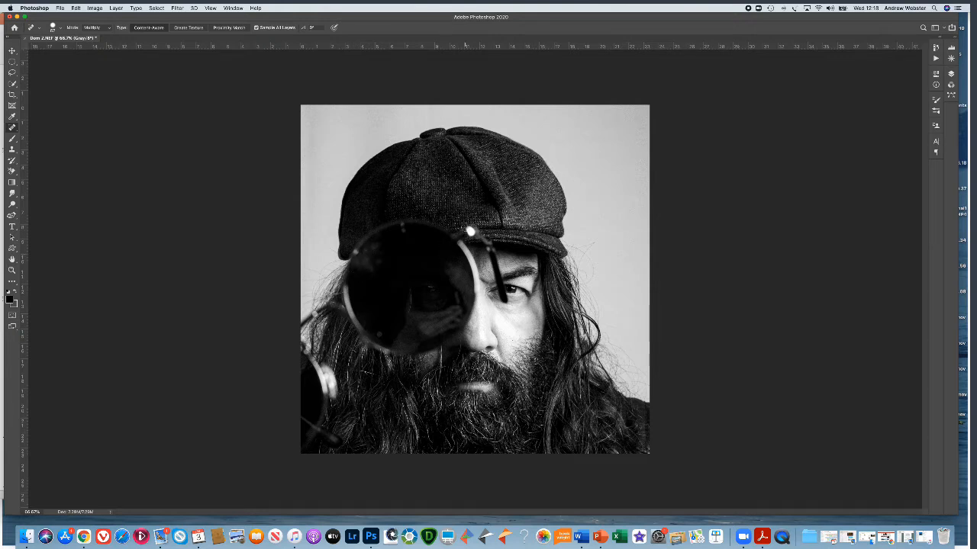
mouse_move(467, 227)
left_mouse_down()
mouse_move(476, 239)
mouse_move(474, 229)
left_mouse_up()
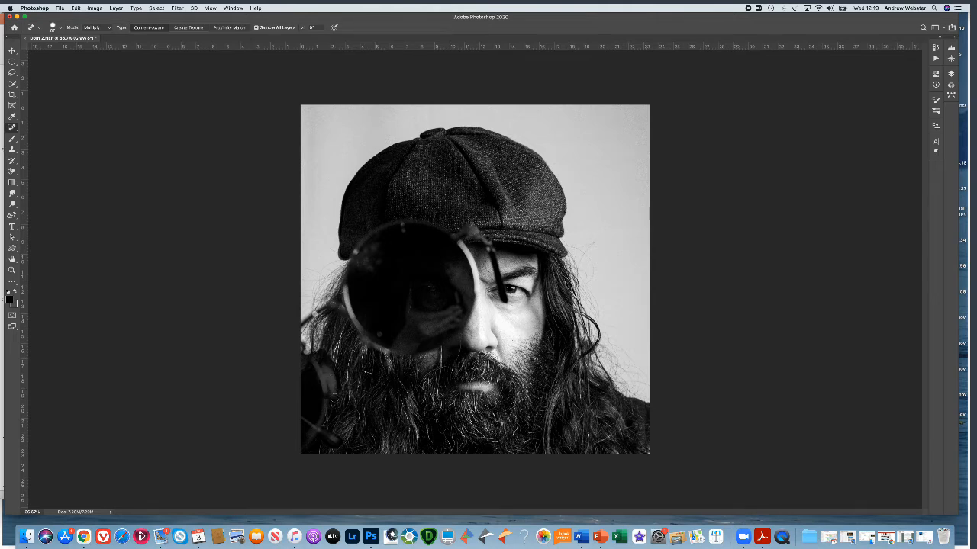
left_click(330, 395)
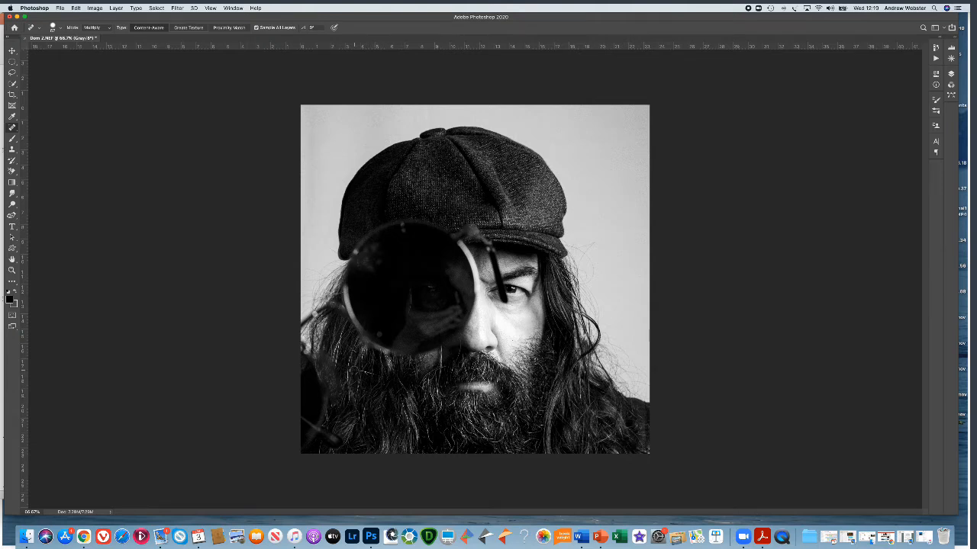
left_click(11, 148)
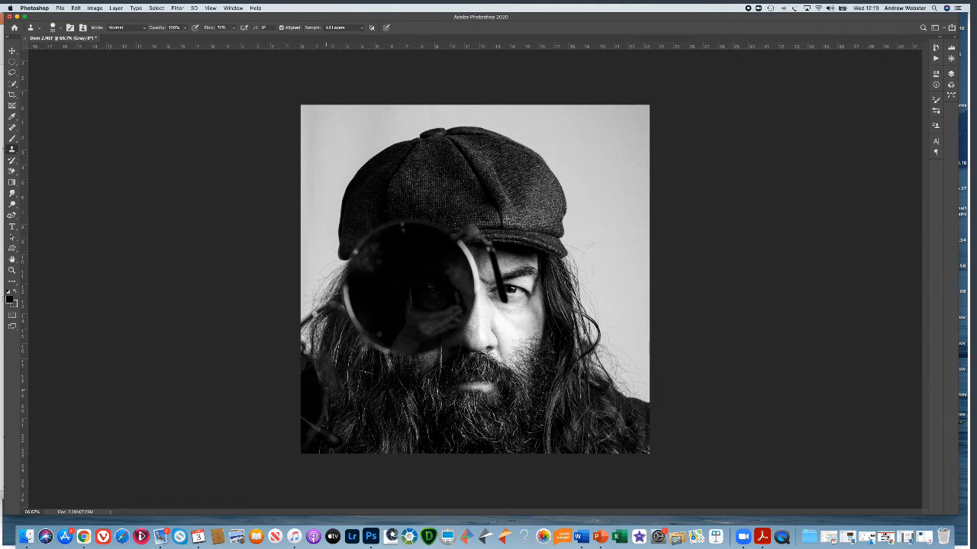
mouse_move(326, 385)
left_mouse_down()
mouse_move(311, 361)
mouse_move(324, 400)
left_mouse_up()
Step: Apply the Camera Raw filter to the portrait with dark vignetting and some added grain
left_click(177, 9)
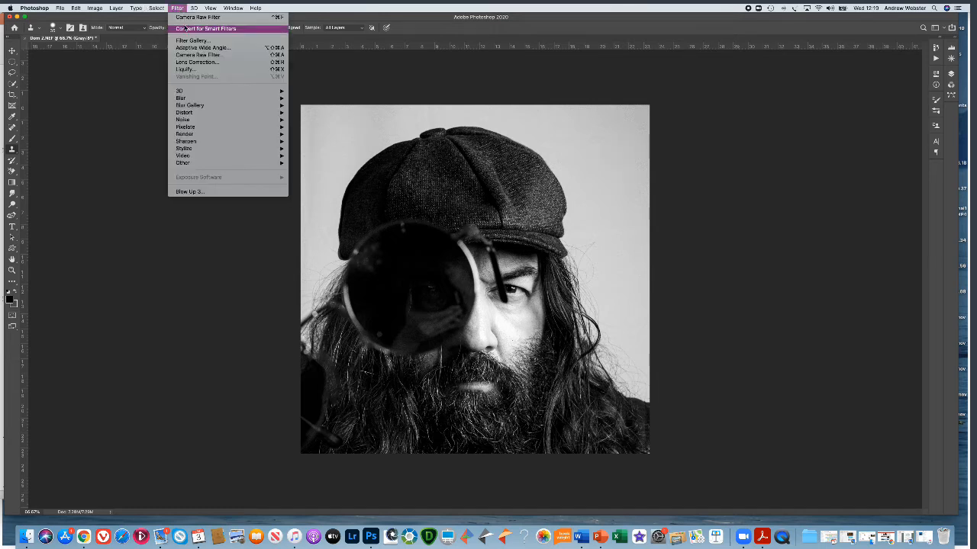
left_click(187, 56)
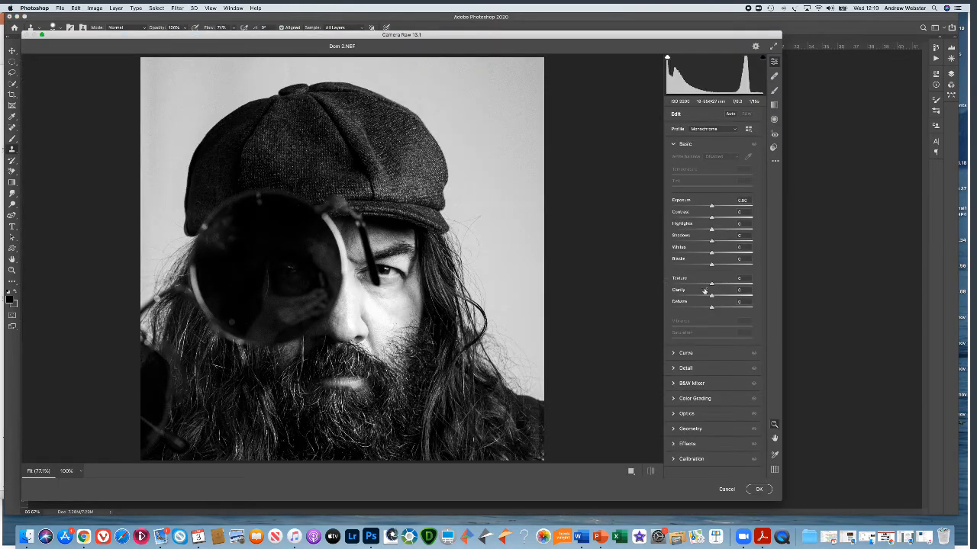
left_click(675, 446)
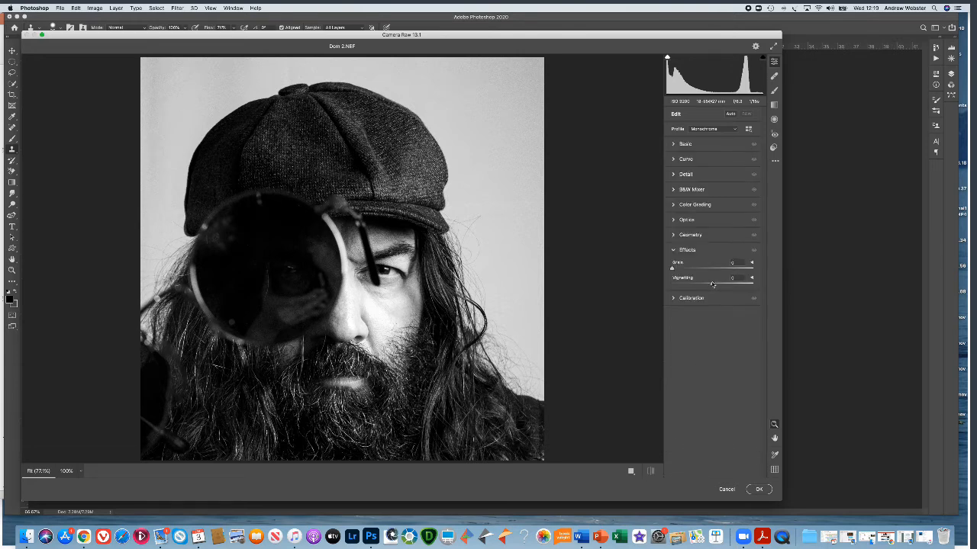
left_click_drag(712, 284, 698, 268)
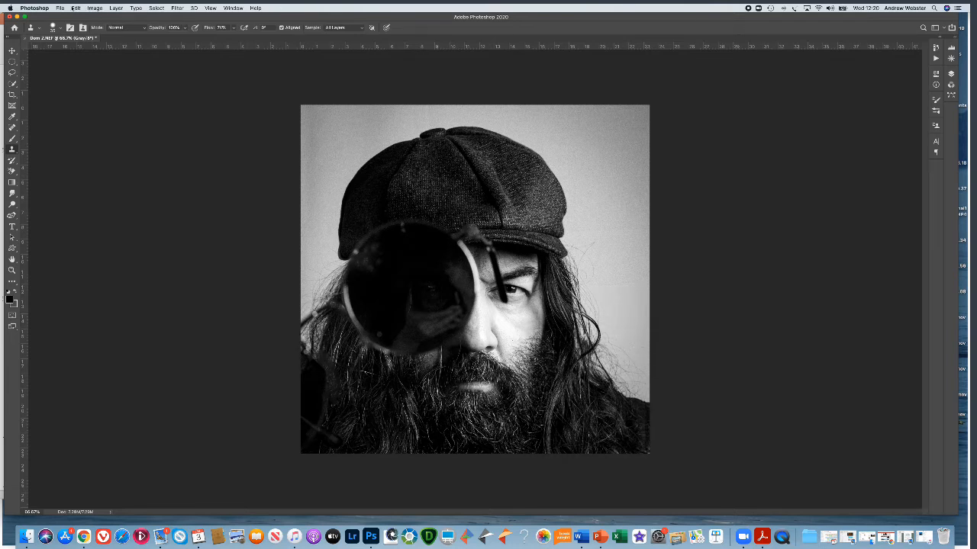
Step: Save the portrait under a new file name as a baseline standard JPEG with quality 12, Maximum
left_click(60, 8)
key("super+shift+s")
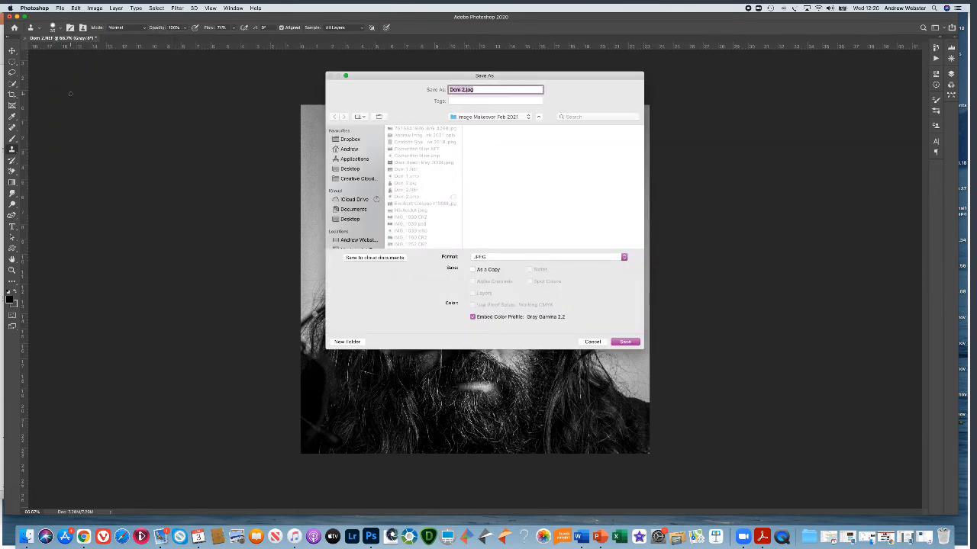
type("Dom Andrew Edits")
left_click(636, 342)
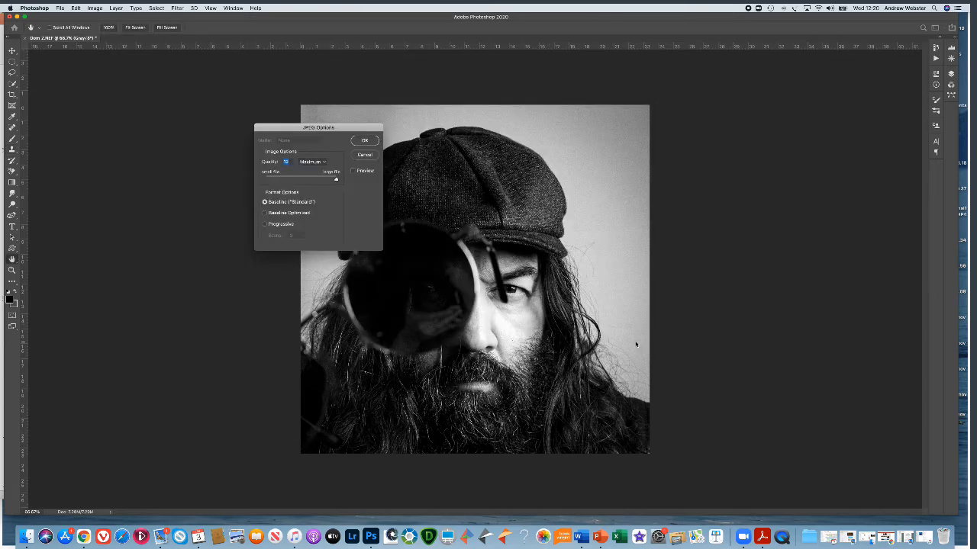
left_click(366, 142)
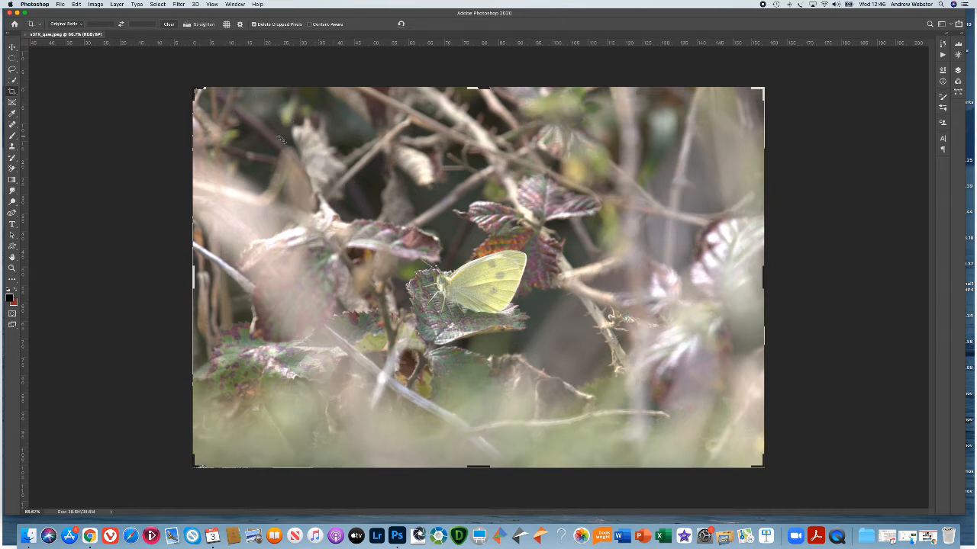
Step: Resize the butterfly photo to a width of 35 centimetres at a resolution of 300 pixels/inch
left_click(100, 5)
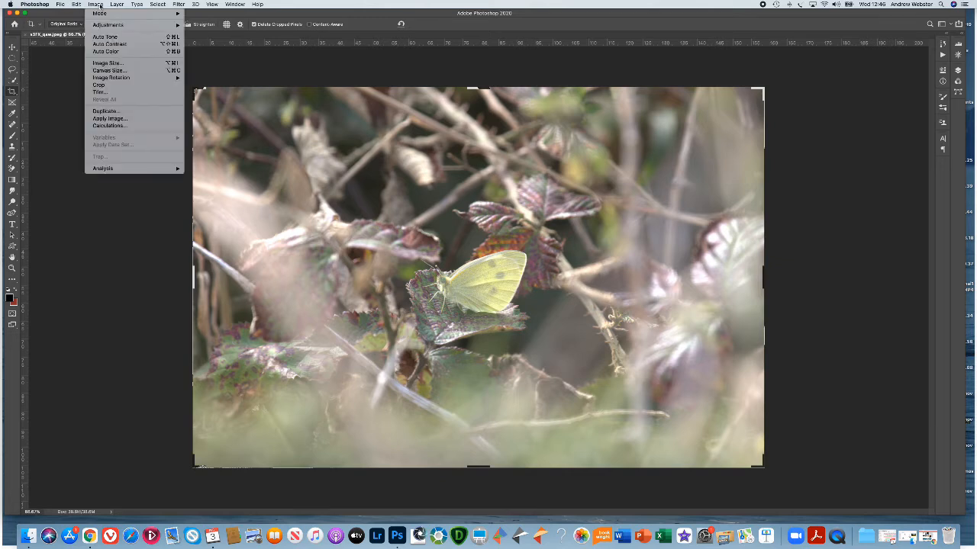
left_click(103, 64)
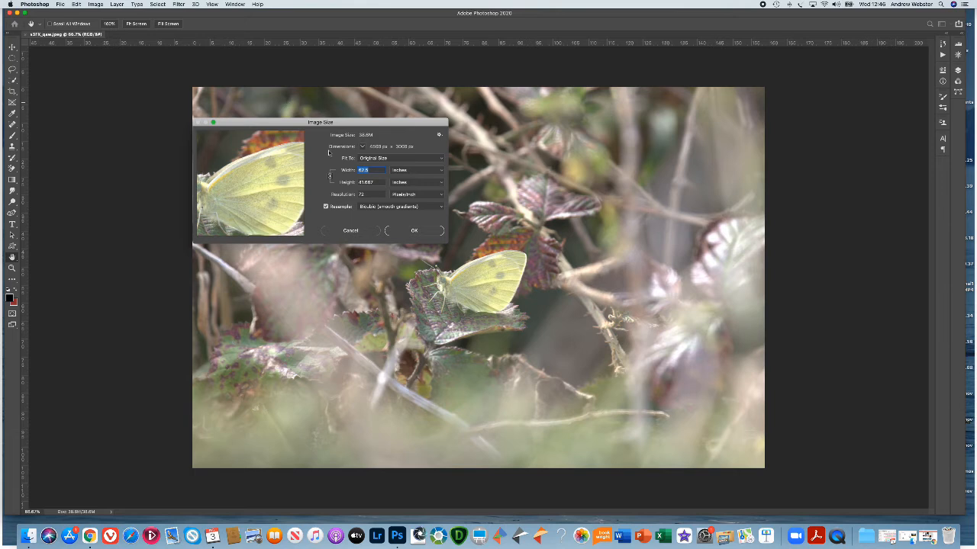
double_click(364, 195)
type("300")
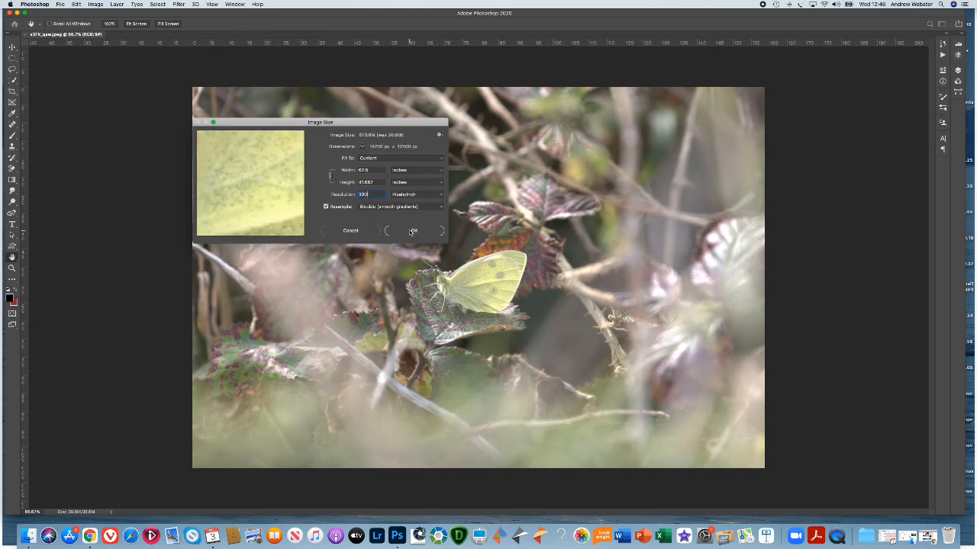
left_click(442, 173)
left_click(403, 174)
type("35")
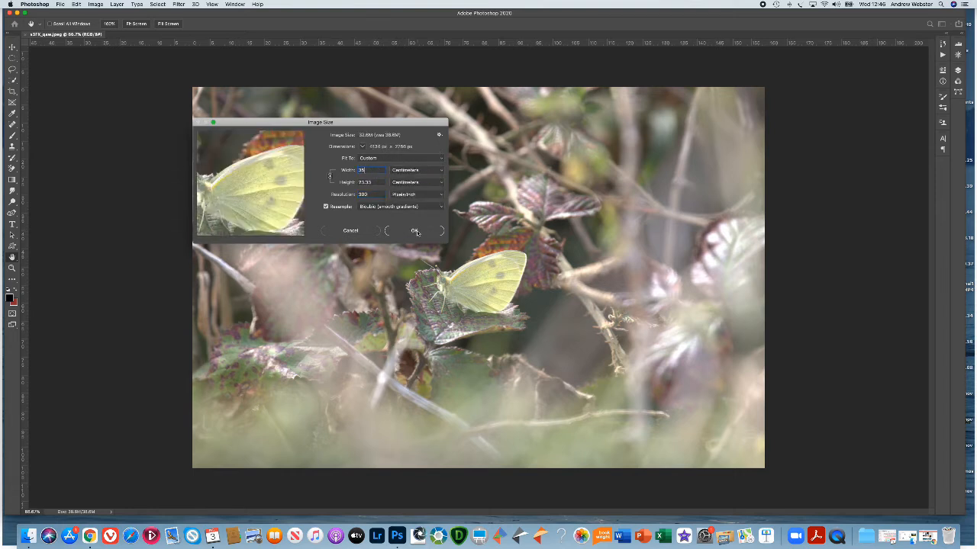
left_click(414, 231)
Step: Crop the photo in its original ratio closely around the butterfly and the leaves beside it
key("c")
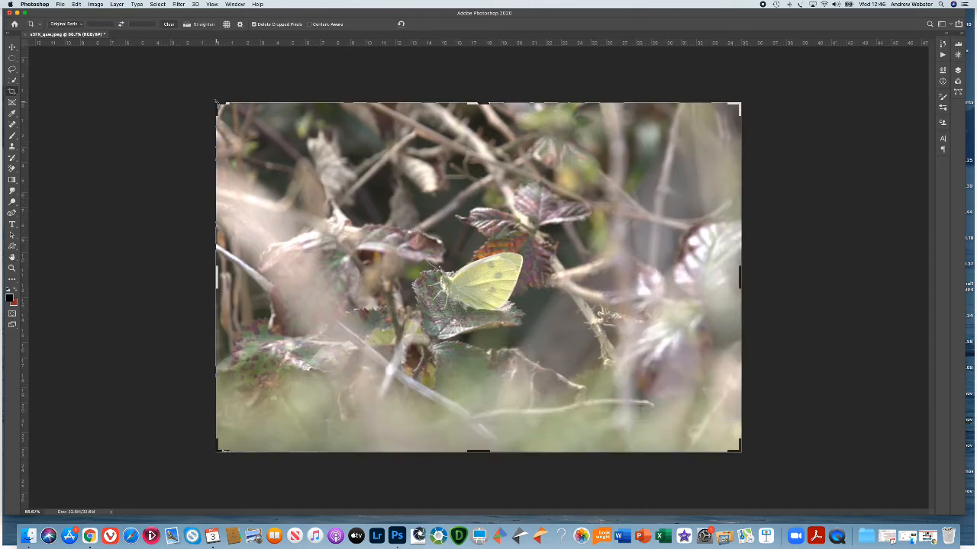
left_click(219, 105)
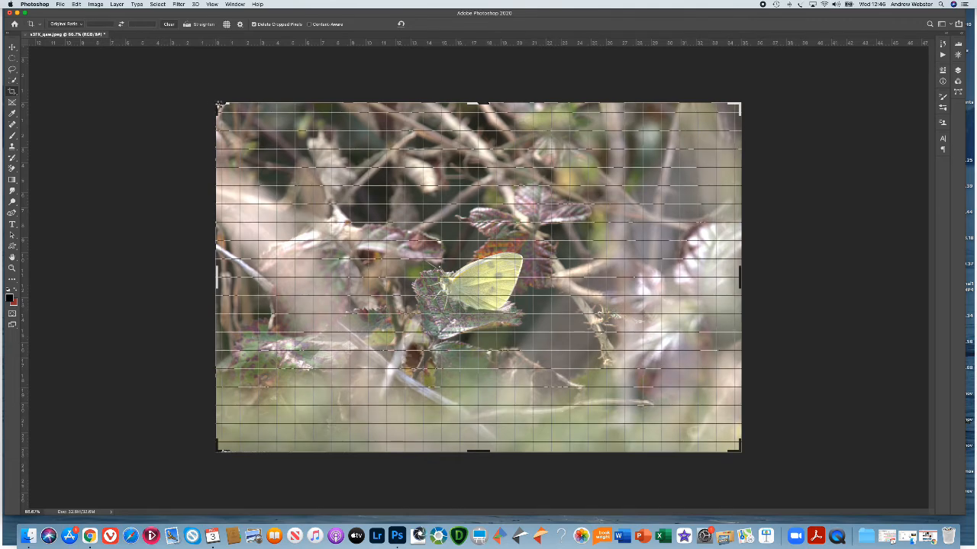
mouse_move(280, 154)
left_mouse_down()
mouse_move(258, 126)
mouse_move(313, 168)
mouse_move(286, 163)
left_mouse_up()
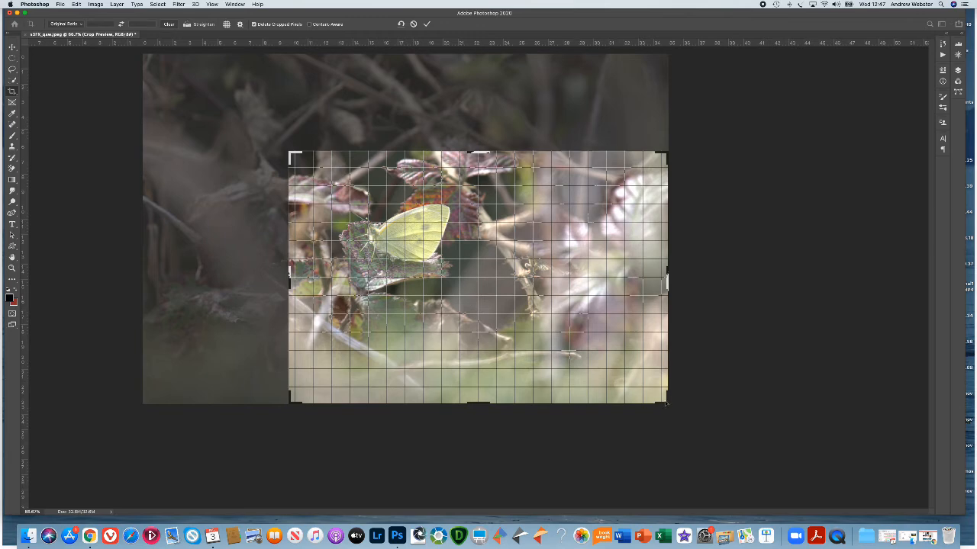
left_click_drag(668, 403, 555, 331)
left_click_drag(557, 370, 603, 337)
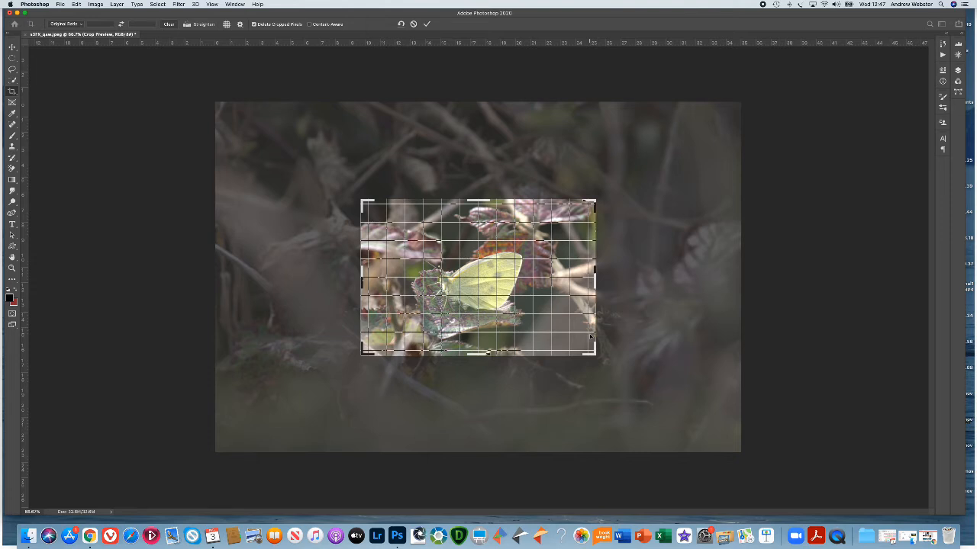
key("Return")
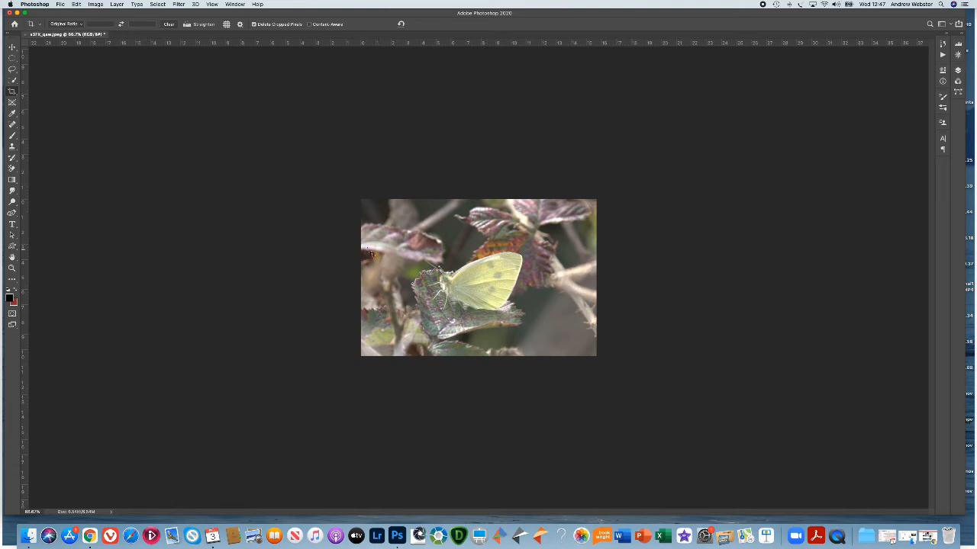
Step: Open the cropped butterfly photo in the Camera Raw filter and apply the automatic tone adjustment
key("super+equal")
key("super+equal")
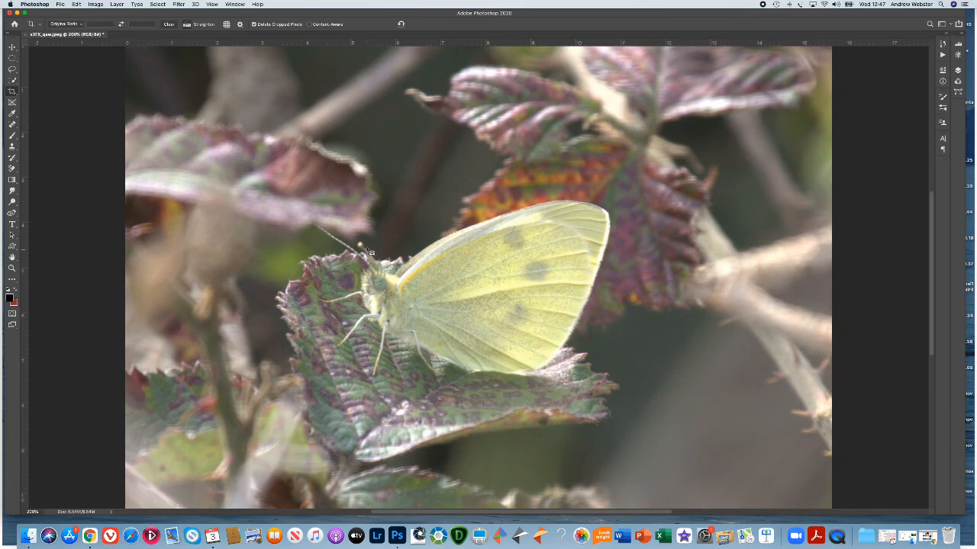
key("super+minus")
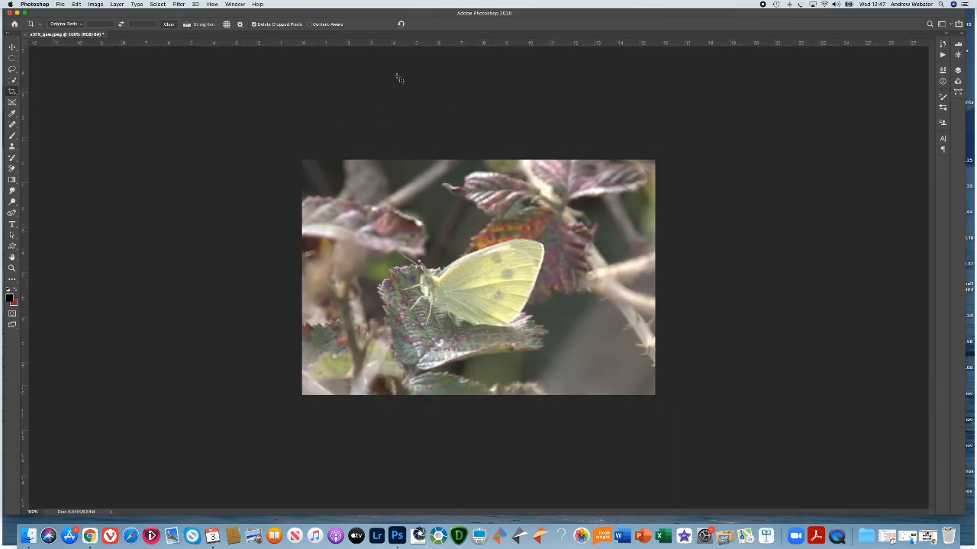
left_click(180, 5)
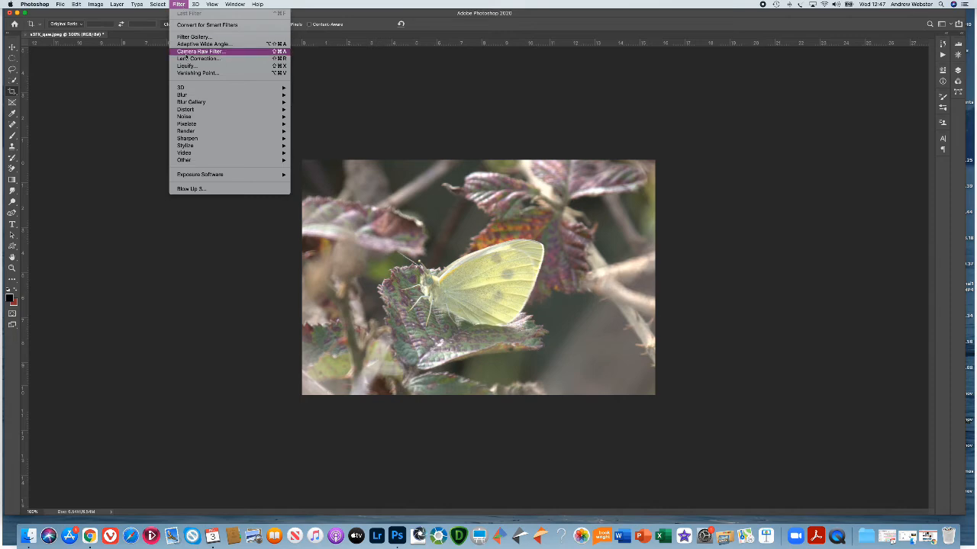
left_click(186, 52)
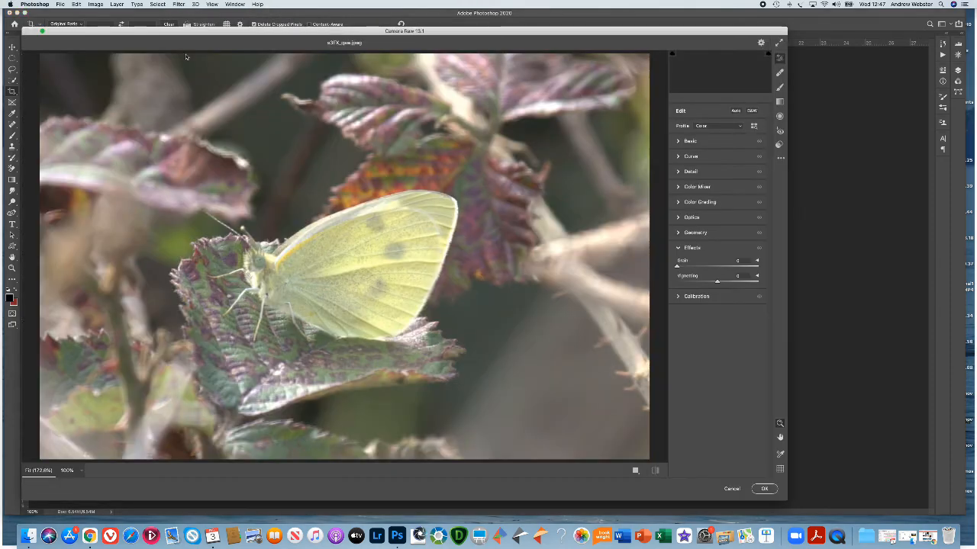
left_click(736, 112)
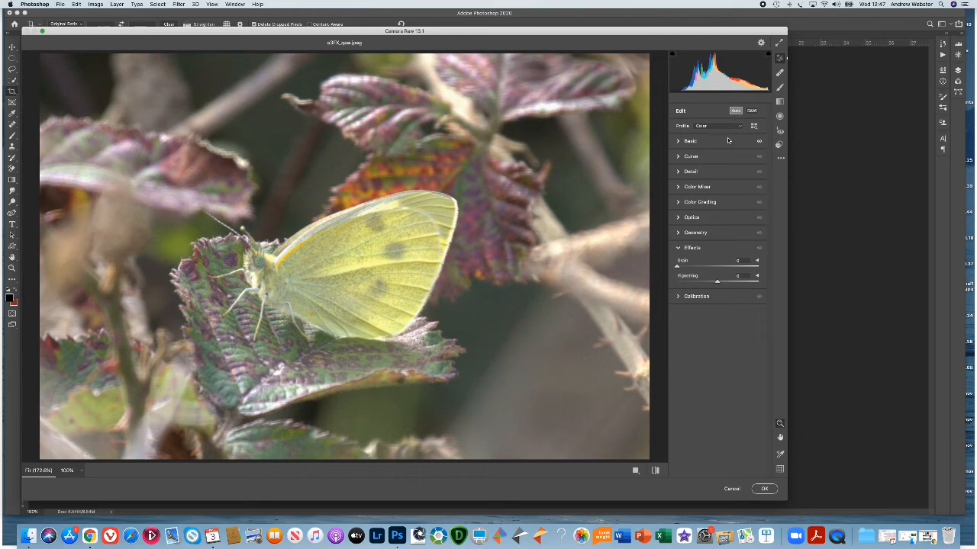
Step: Adjust the butterfly photo's basic settings to Exposure -0.45, Texture +12, Clarity +8 and Dehaze +16
left_click(677, 141)
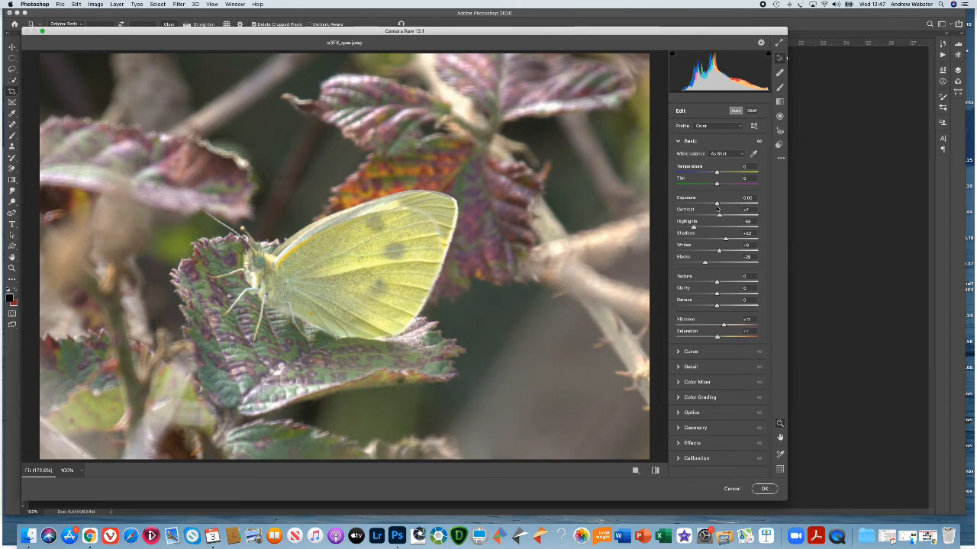
left_click_drag(717, 204, 713, 206)
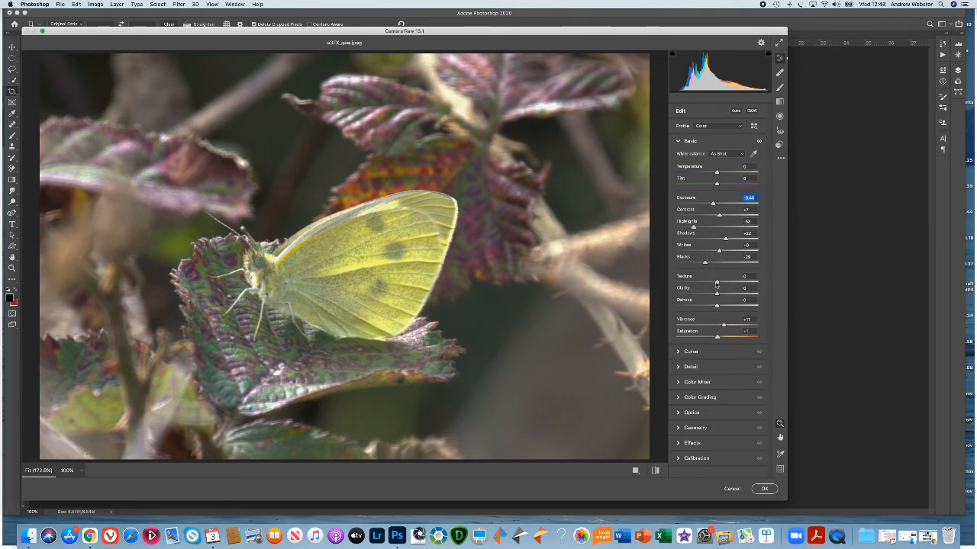
left_click_drag(717, 282, 721, 284)
left_click_drag(717, 298, 721, 298)
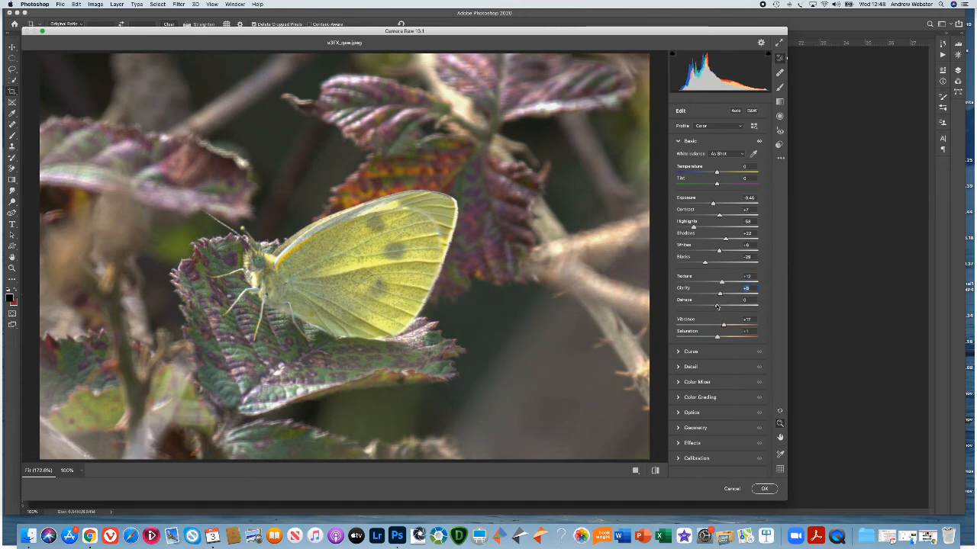
left_click_drag(717, 307, 727, 308)
left_click_drag(727, 307, 723, 309)
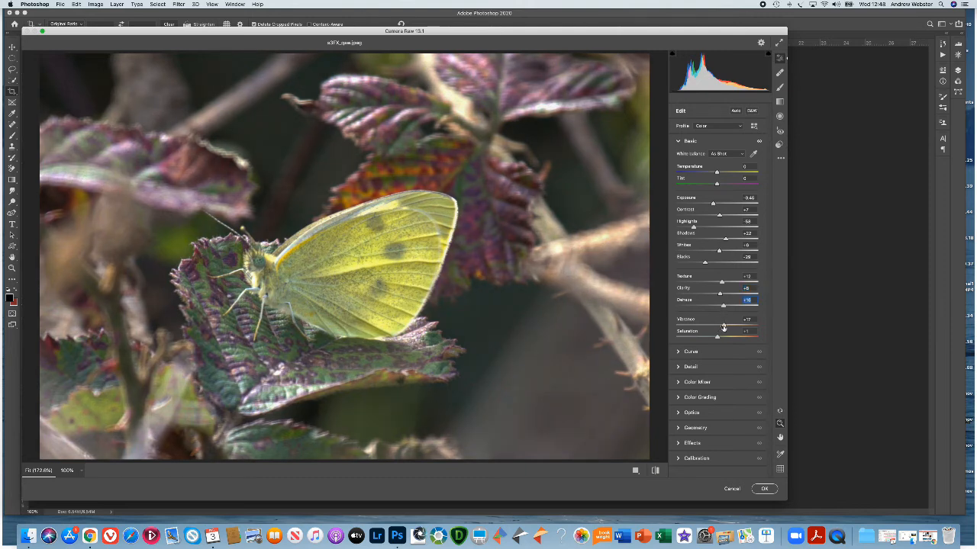
Step: Add moderate sharpening and color noise reduction to the butterfly photo in the detail settings
left_click(679, 367)
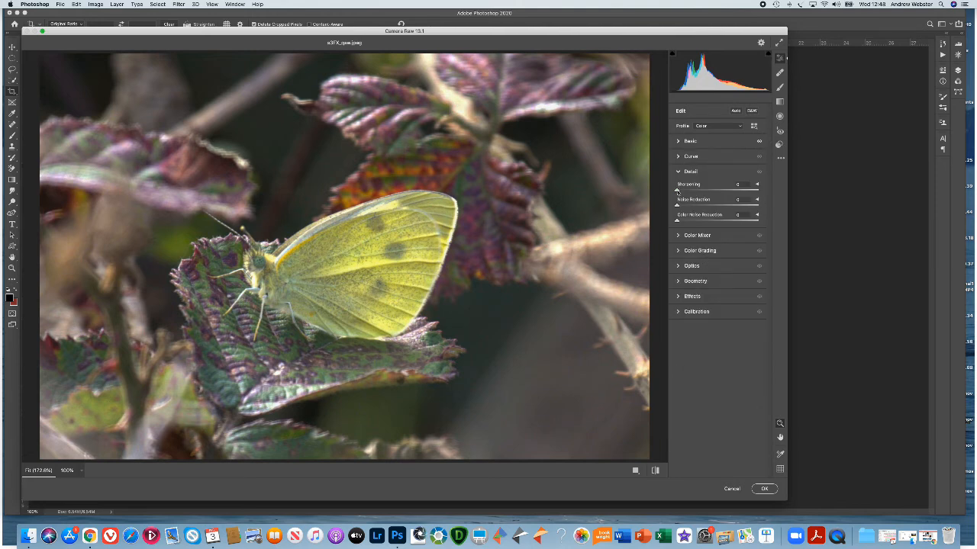
left_click_drag(676, 192, 698, 195)
left_click_drag(676, 221, 709, 224)
Step: Adjust the photo's hues in the Color Mixer, shifting the yellows towards orange
left_click(677, 235)
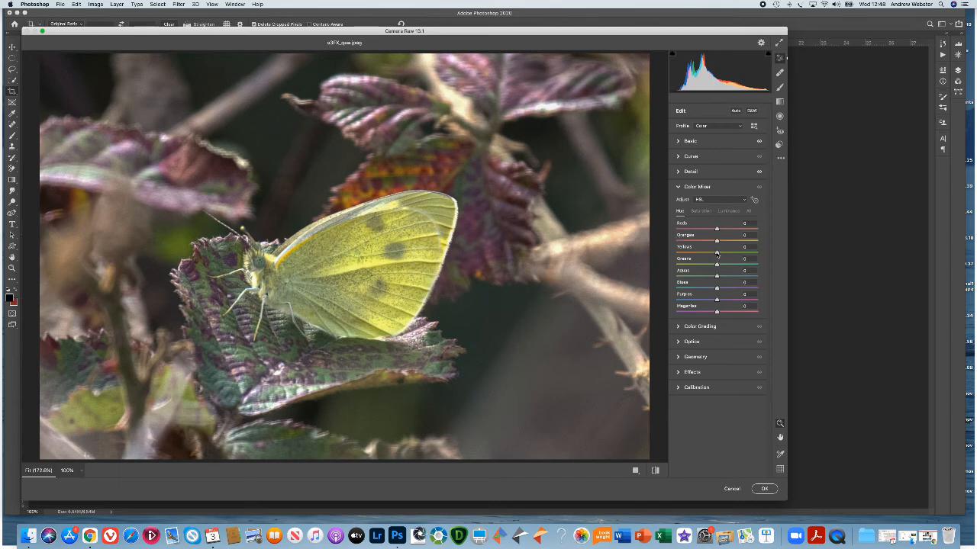
left_click_drag(717, 253, 709, 255)
mouse_move(704, 255)
left_mouse_down()
mouse_move(716, 264)
mouse_move(703, 267)
left_mouse_up()
left_click_drag(716, 231, 727, 242)
Step: Darken the photo's edges with Vignetting at -62 and apply the Camera Raw adjustments
left_click(678, 373)
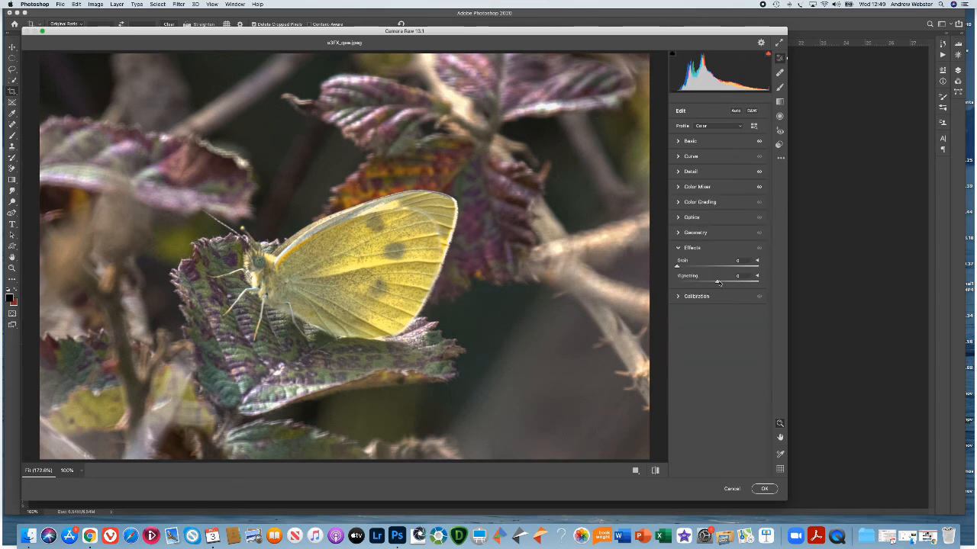
left_click_drag(717, 283, 692, 286)
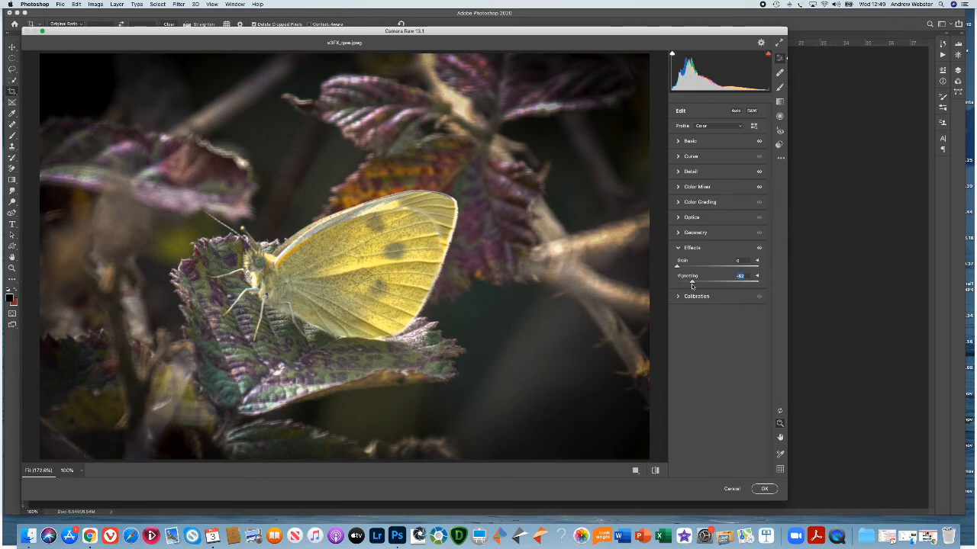
left_click(765, 489)
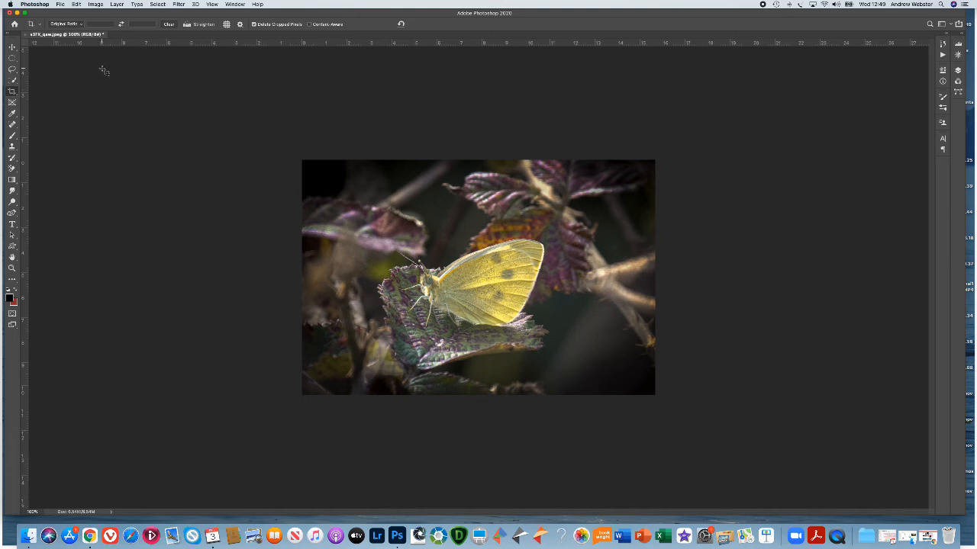
Step: Crop away the branches on the photo's right side using the W x H x Resolution preset instead of the original ratio
left_click(81, 25)
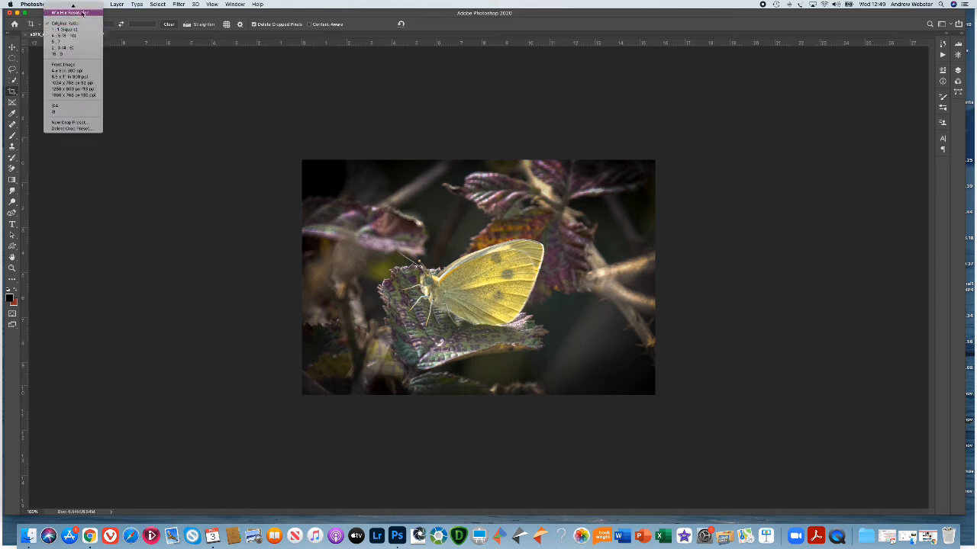
left_click(83, 13)
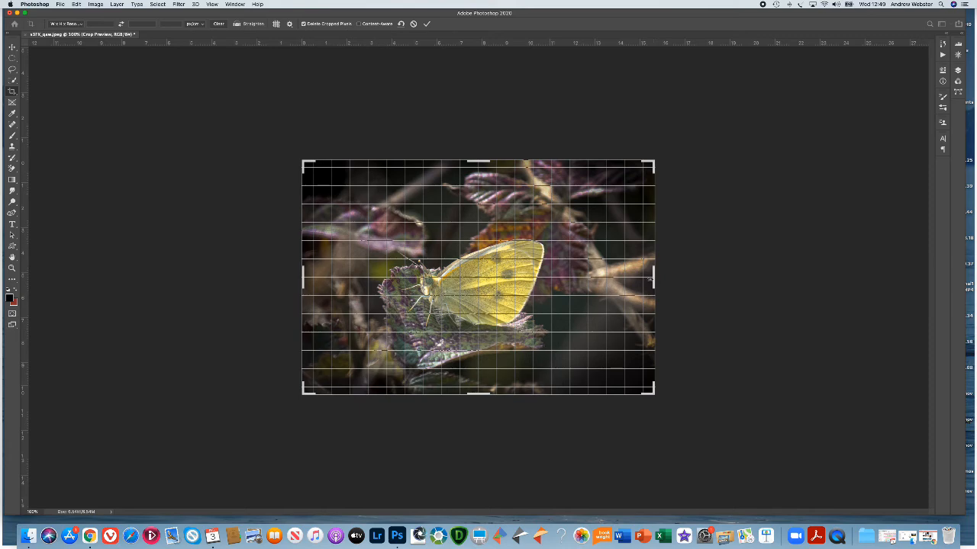
left_click_drag(653, 279, 621, 284)
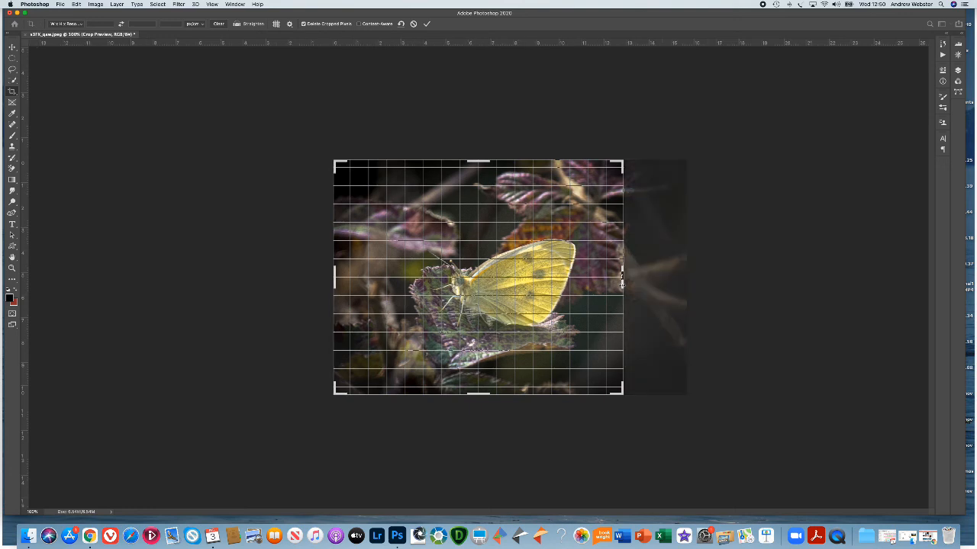
key("Return")
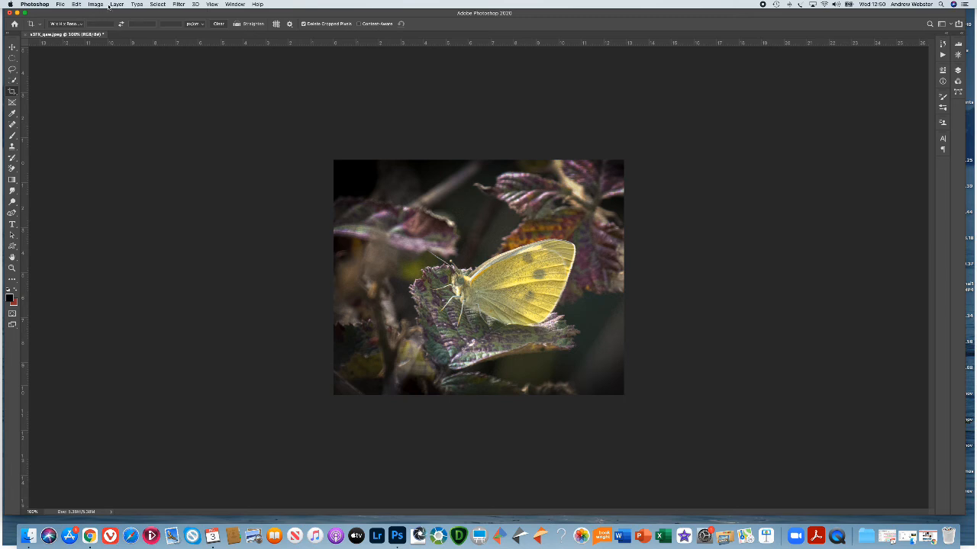
Step: Resize the cropped butterfly photo to a width of 25 centimetres at 300 pixels/inch
left_click(93, 6)
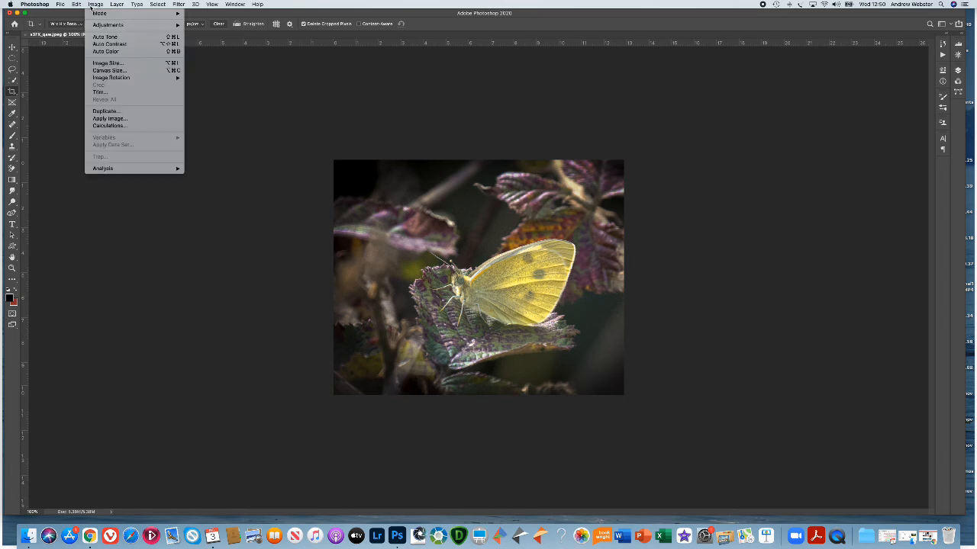
left_click(105, 62)
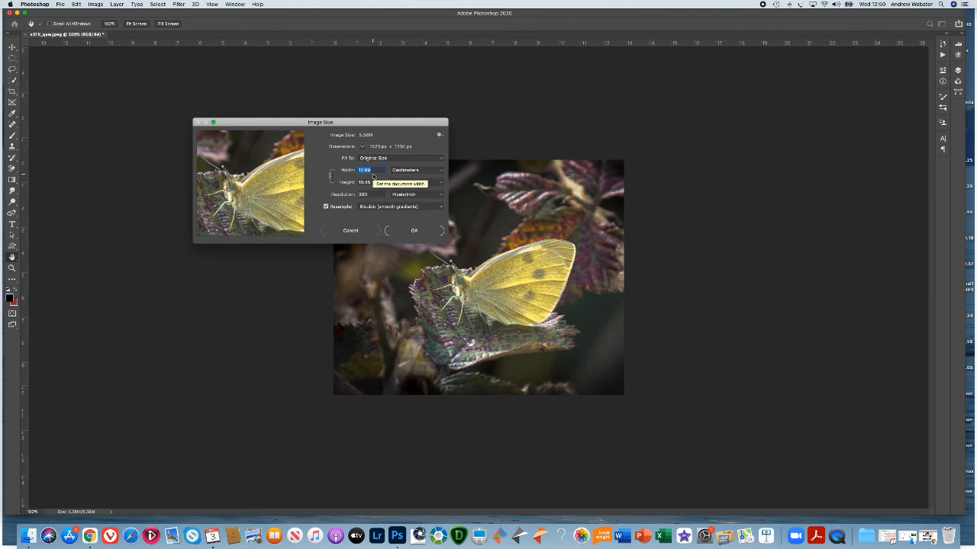
type("25")
left_click(415, 230)
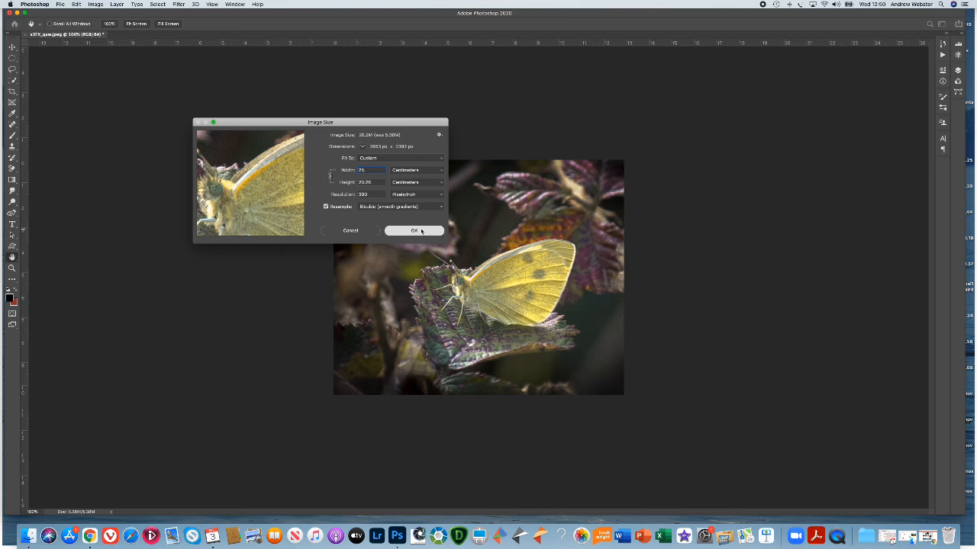
key("c")
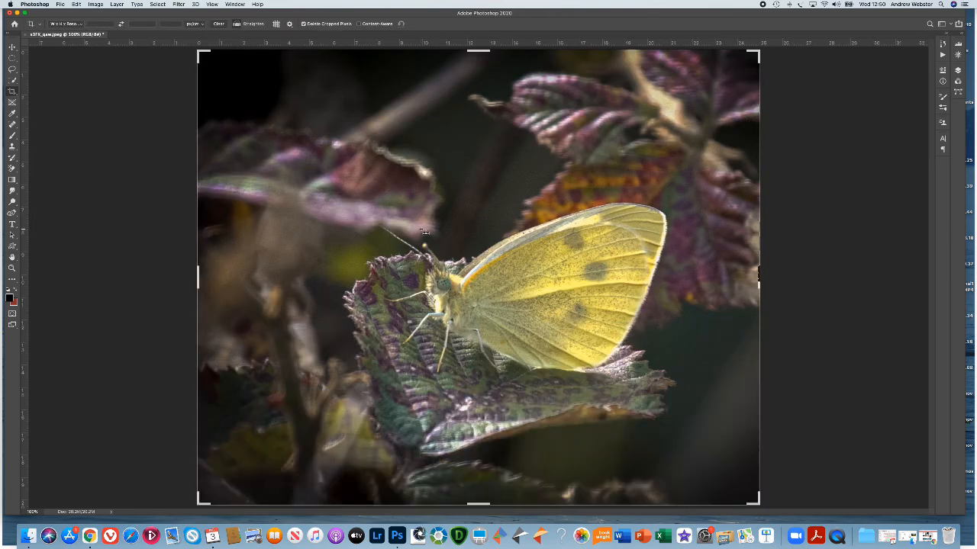
key("super+minus")
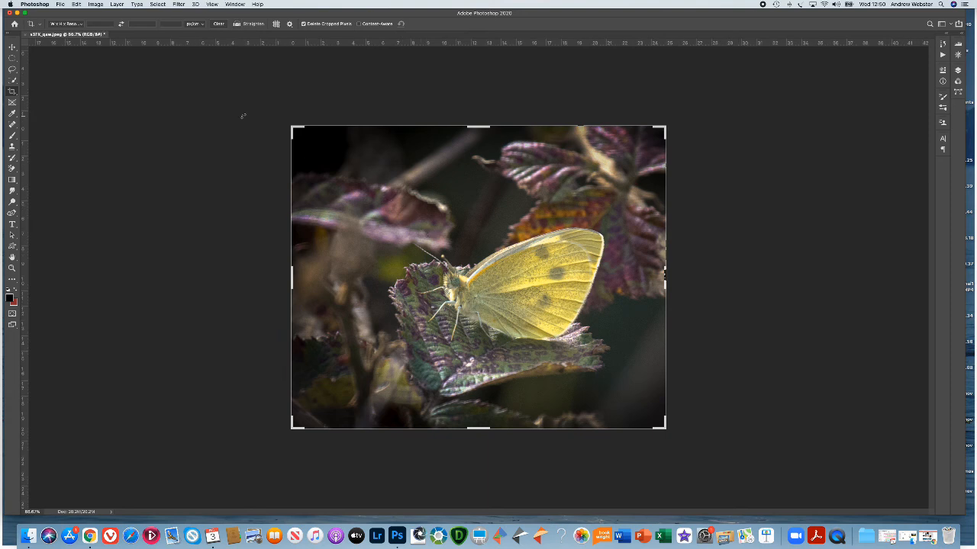
Step: Set the new canvas size in pixels, 2958 wide and 2397 high, to make a thin border around the photo
left_click(96, 4)
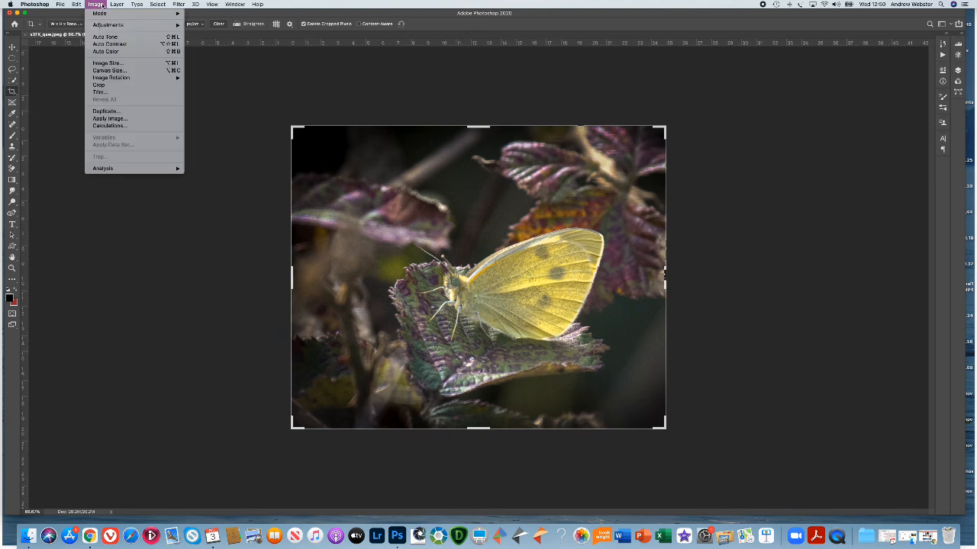
left_click(107, 70)
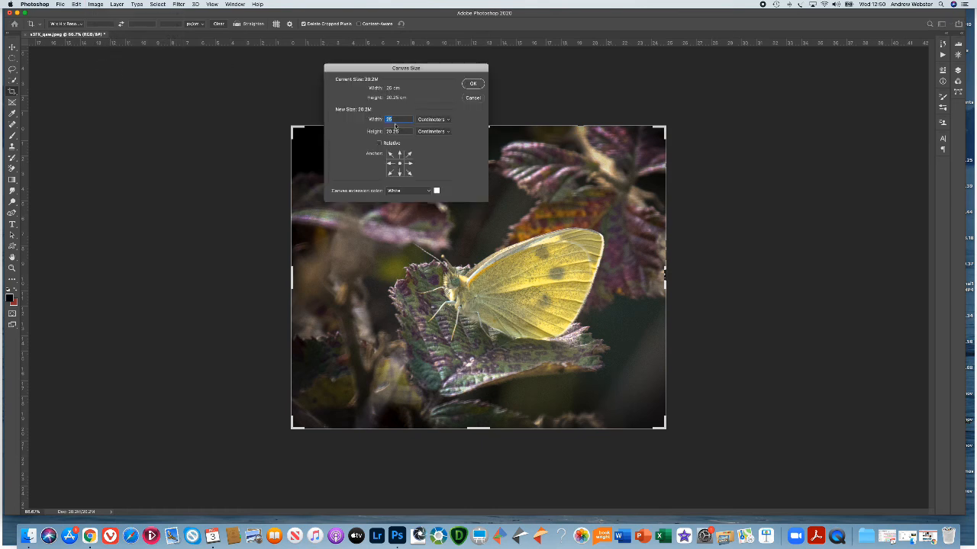
left_click(445, 120)
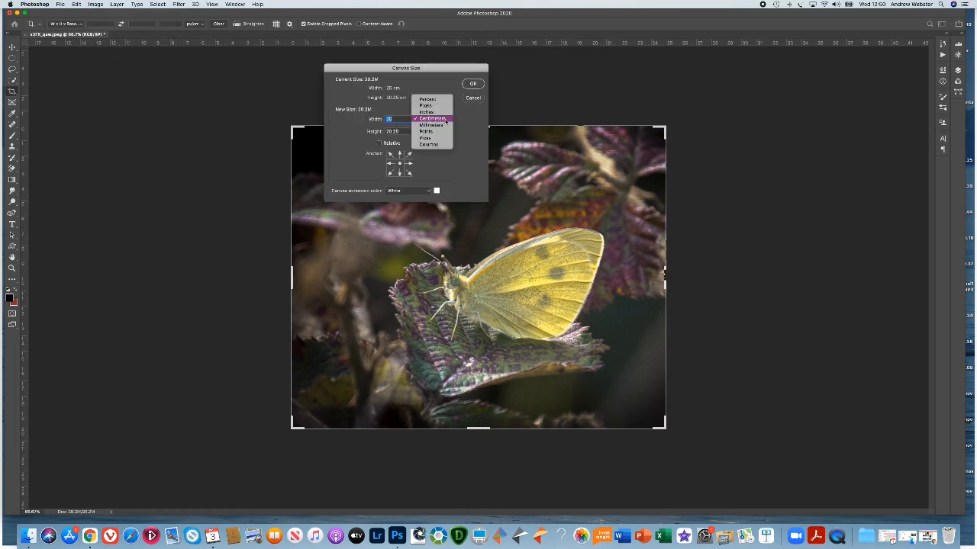
left_click(440, 107)
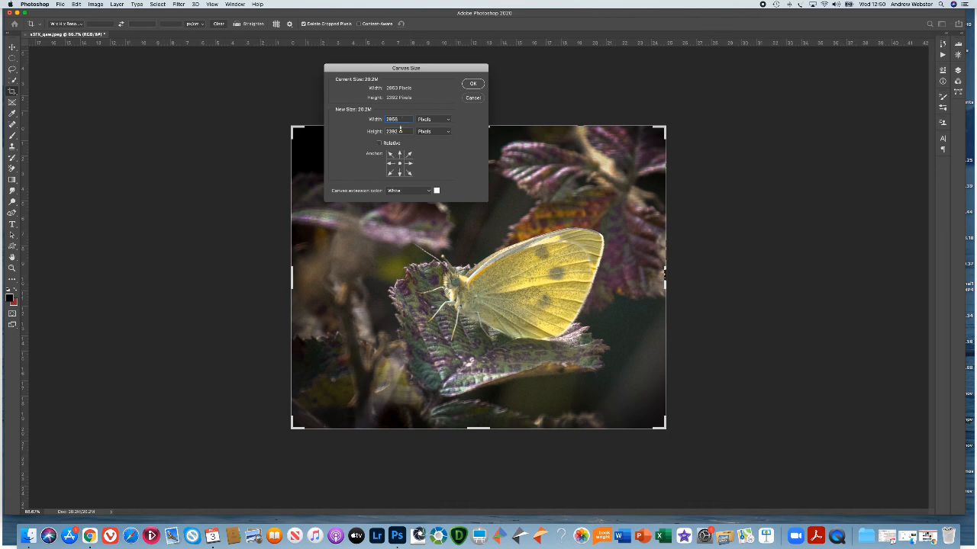
double_click(400, 130)
Step: Sample a custom canvas extension color from the butterfly's yellow wing and apply the border
left_click(429, 190)
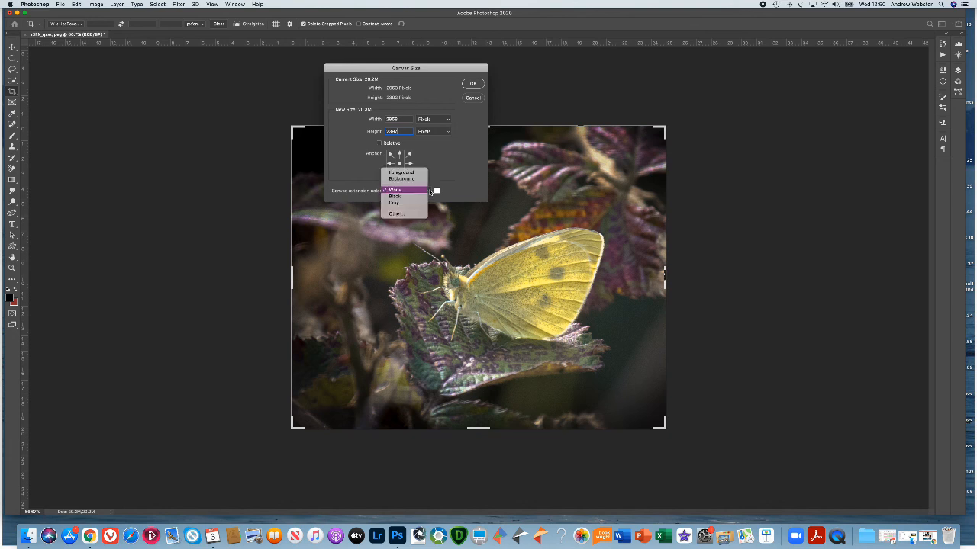
left_click(407, 214)
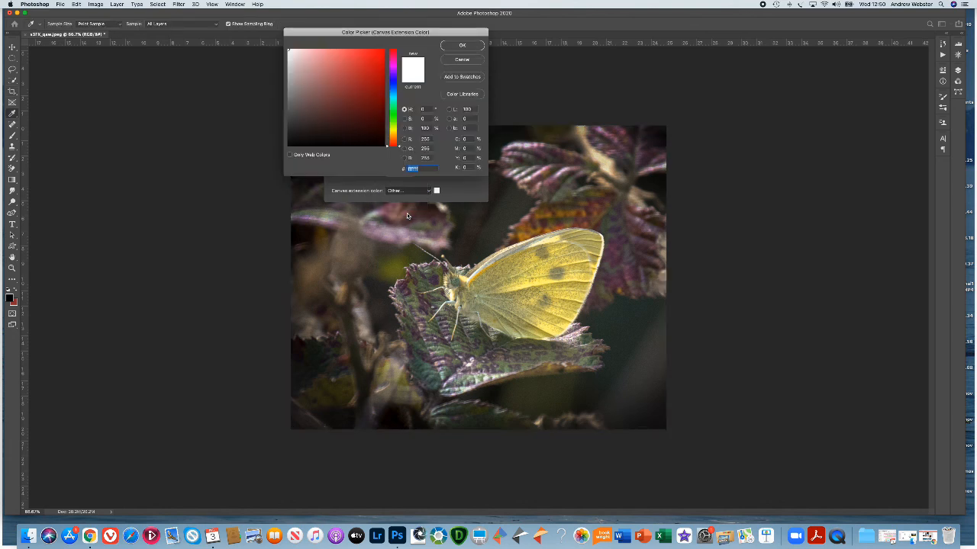
left_click(548, 264)
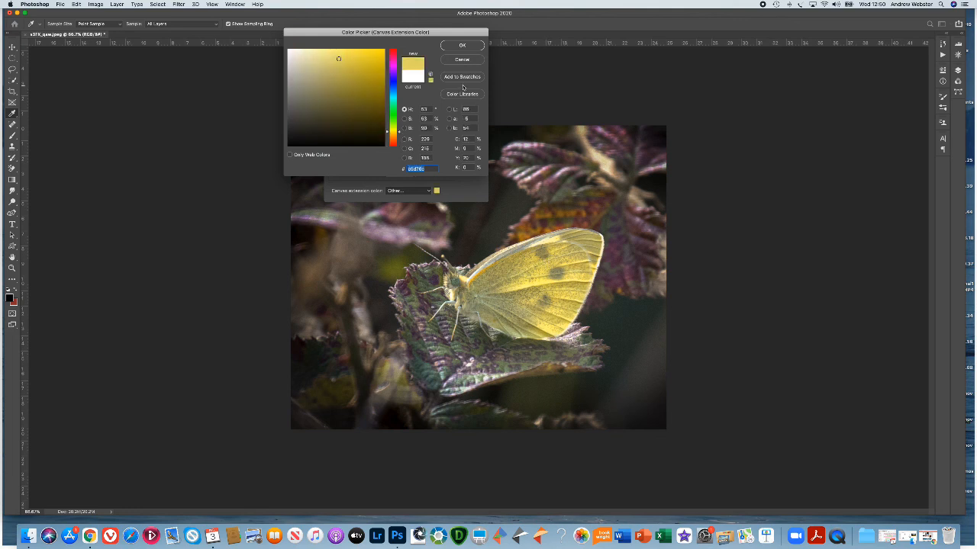
left_click(462, 46)
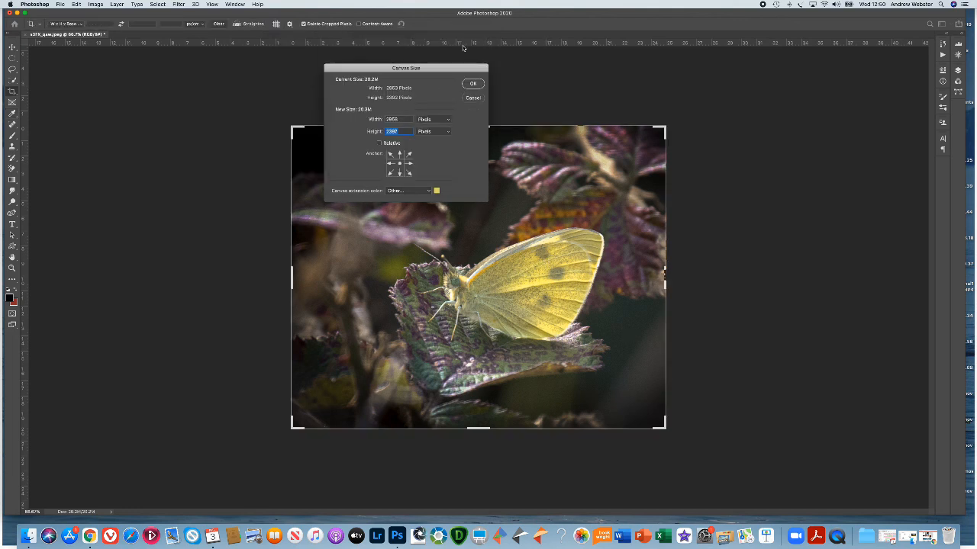
left_click(472, 84)
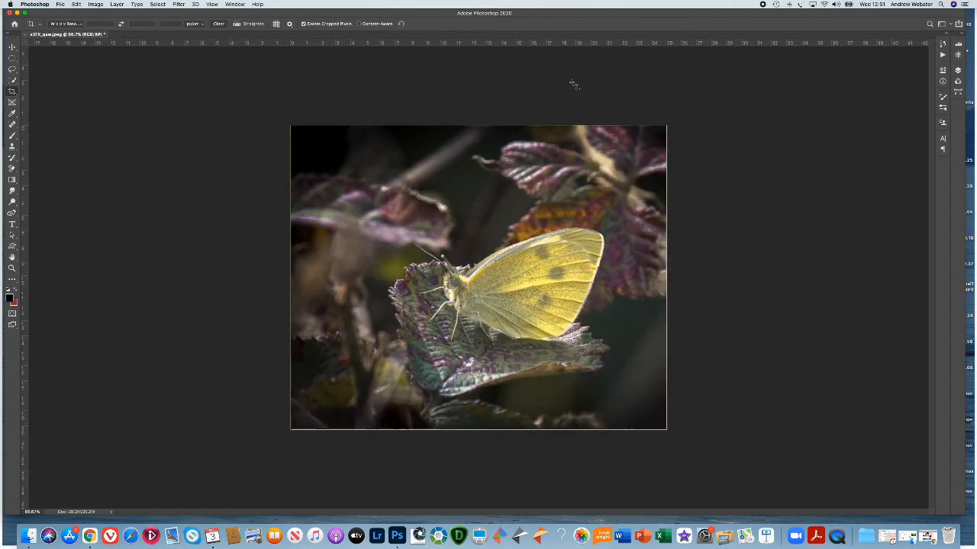
Step: Save the butterfly photo under a new file name as a baseline standard JPEG with quality 12, Maximum
left_click(62, 6)
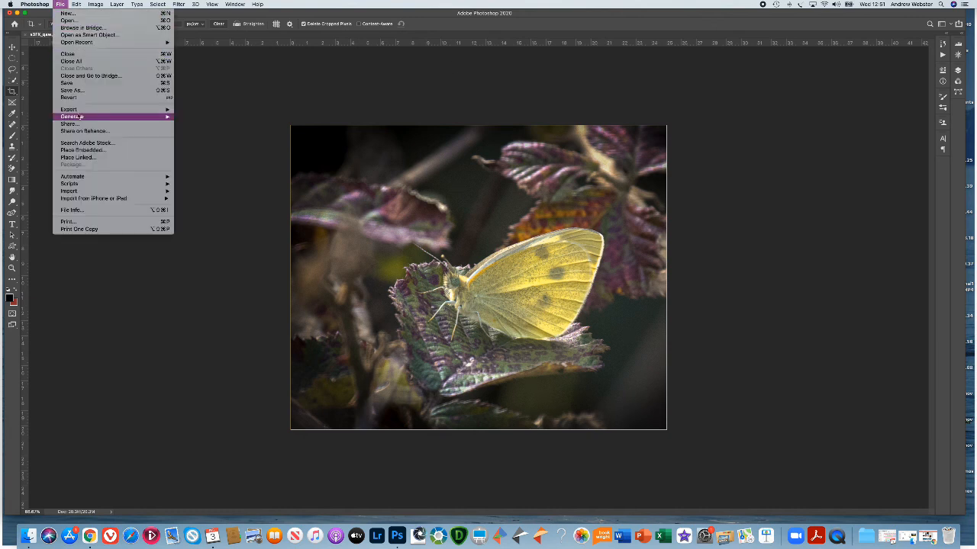
left_click(77, 92)
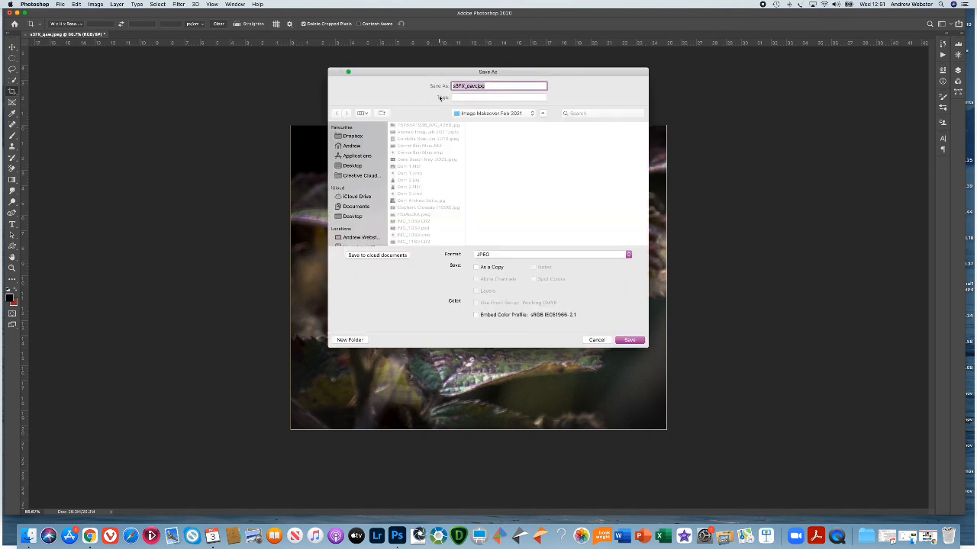
type("Butterfly Andrew Edits")
left_click(633, 340)
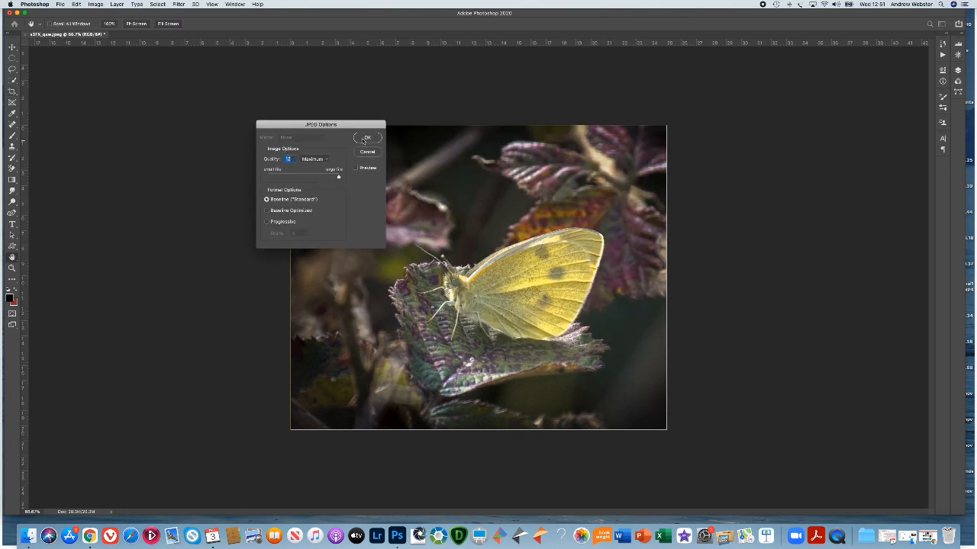
left_click(363, 138)
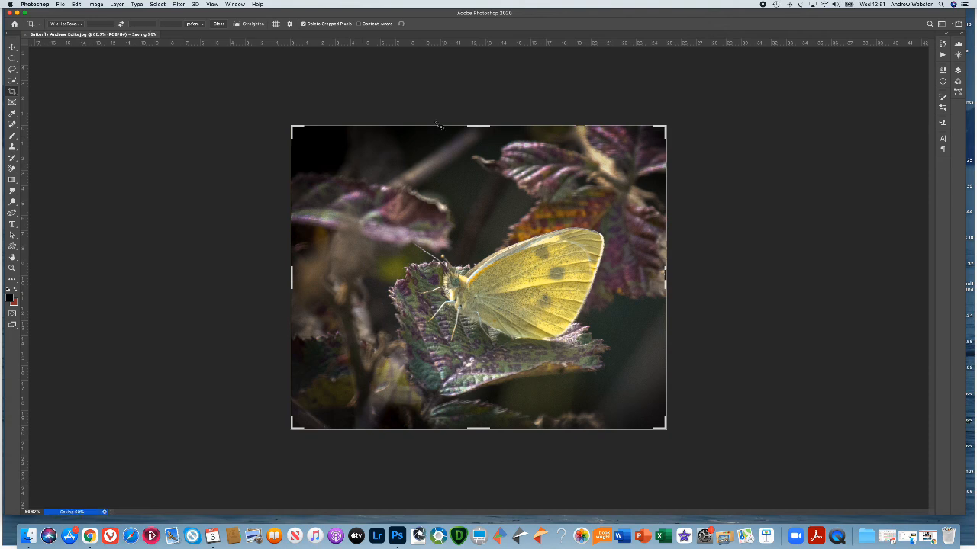